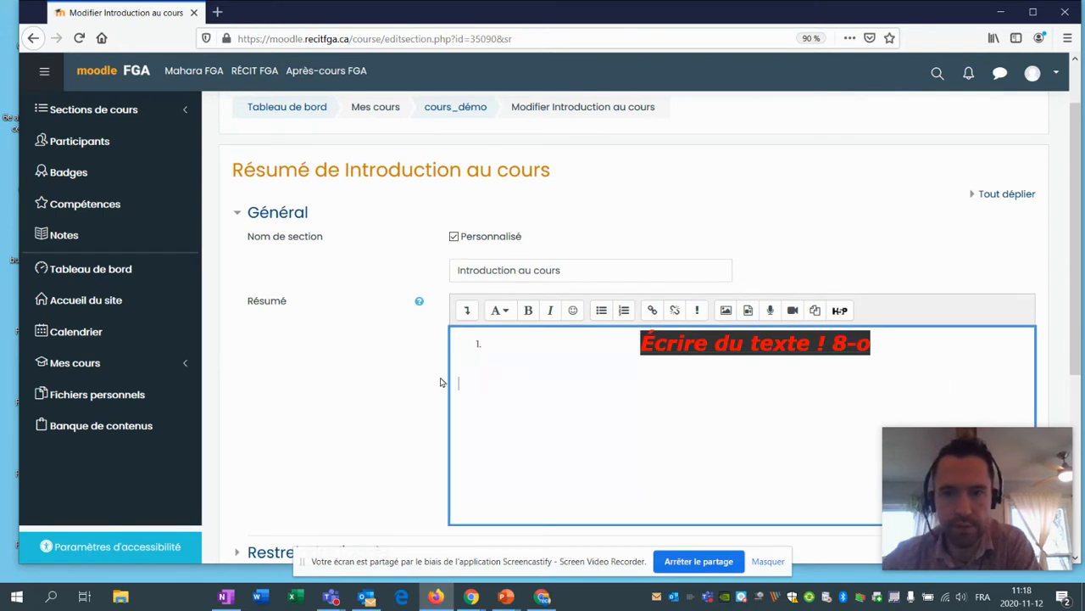
Start inserting an image into the section summary by uploading a file from the computer.
left_click(726, 312)
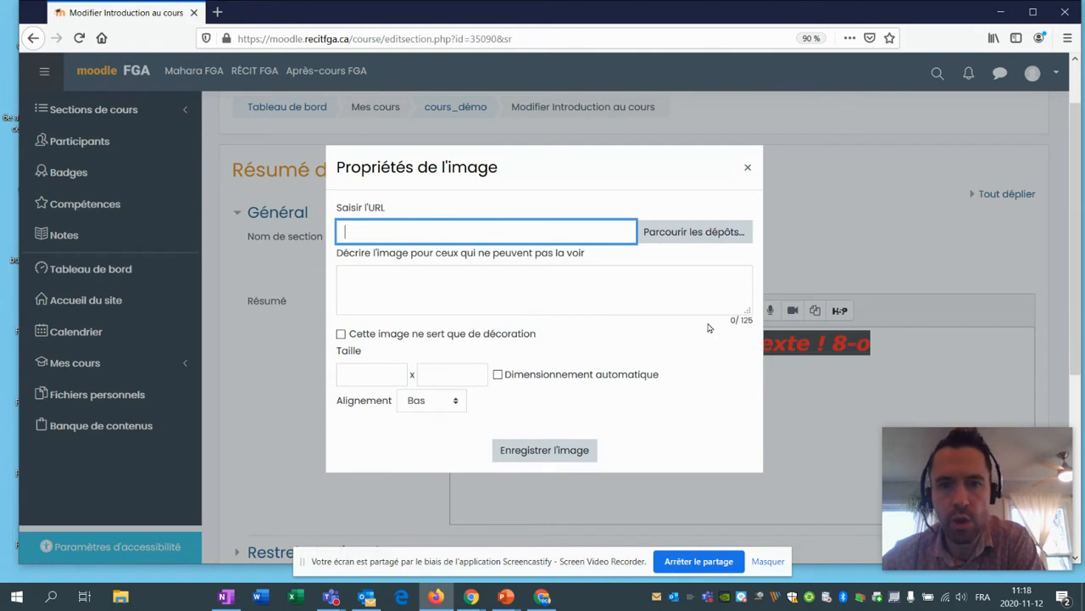
left_click(693, 236)
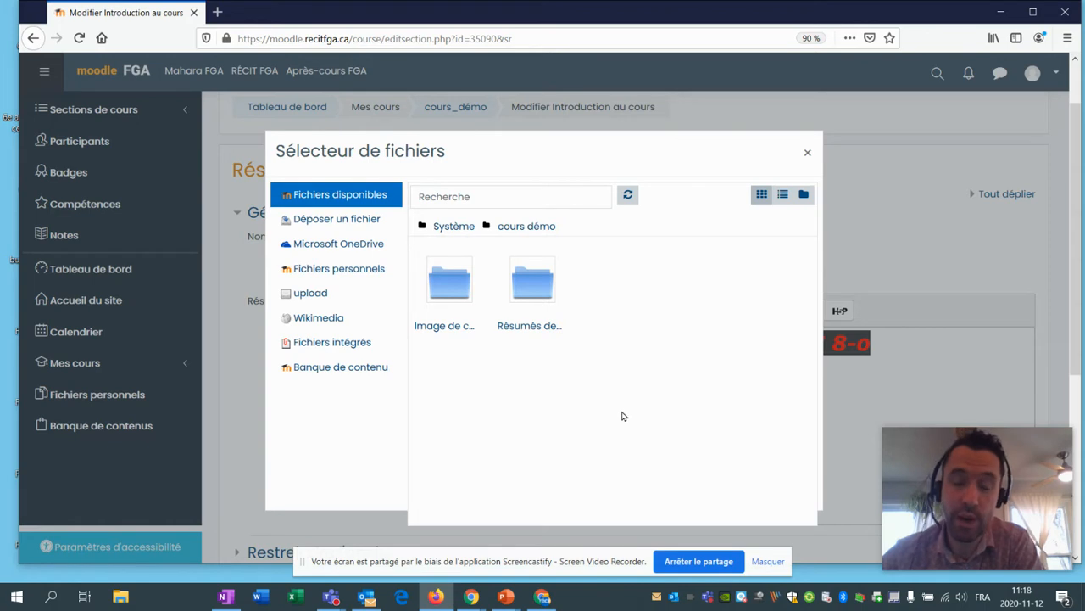
left_click(339, 222)
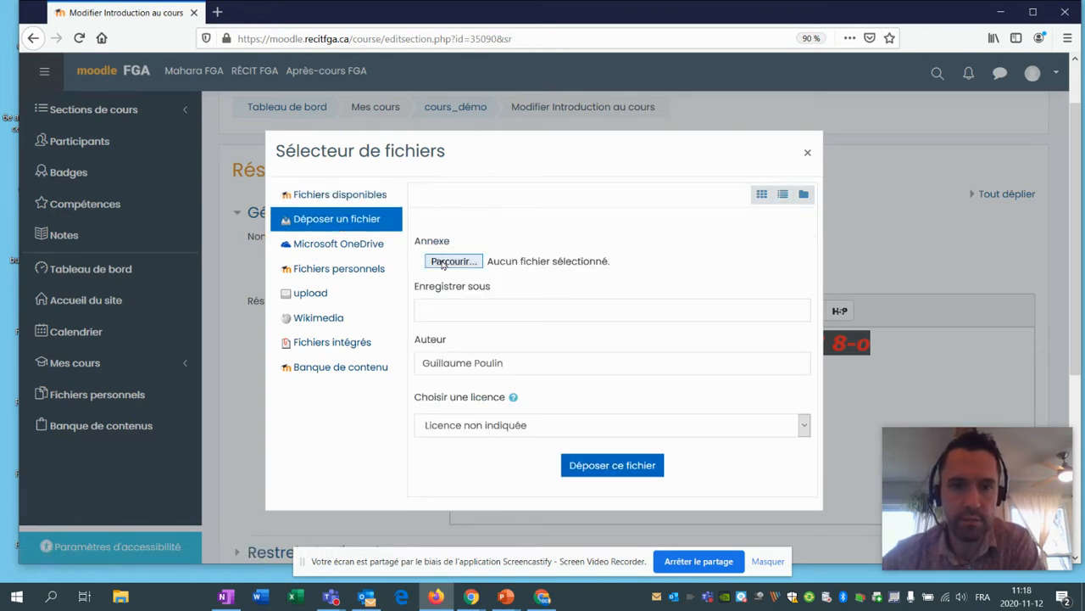
left_click(471, 263)
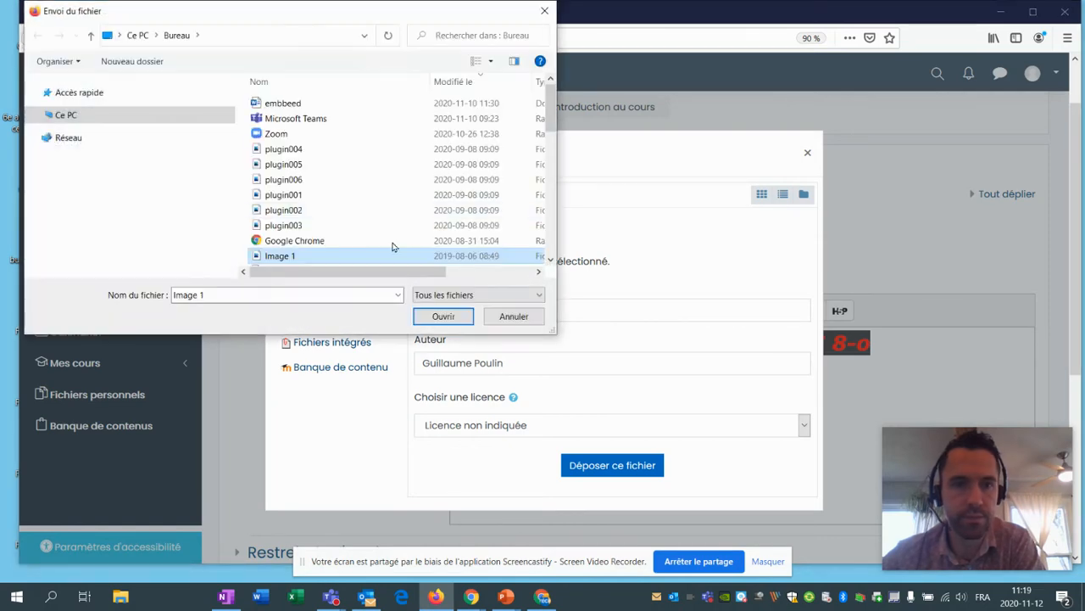
Choose the image slide_default_img1 from the Téléchargements folder as the file to upload.
scroll(347, 173, "down", 2)
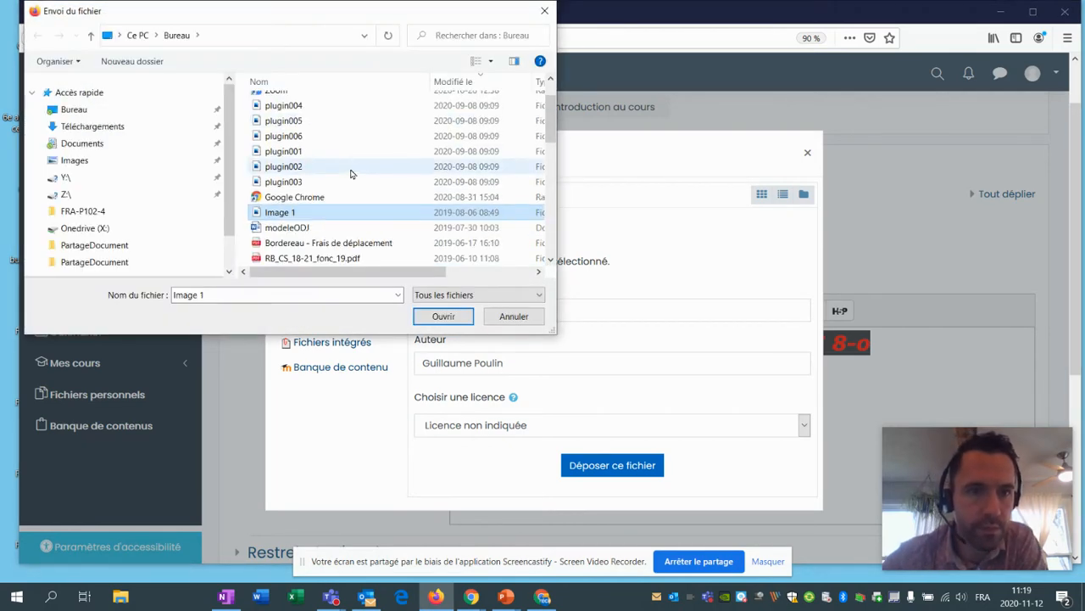
left_click(123, 128)
left_click_drag(553, 321, 879, 509)
scroll(537, 343, "down", 3)
scroll(537, 344, "down", 1)
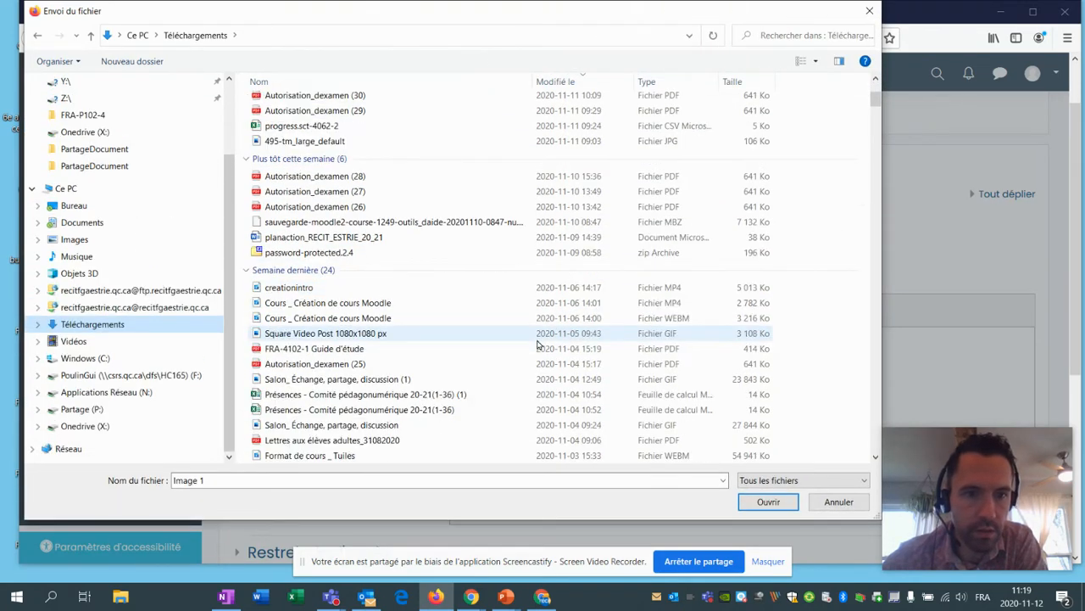
scroll(455, 336, "down", 1)
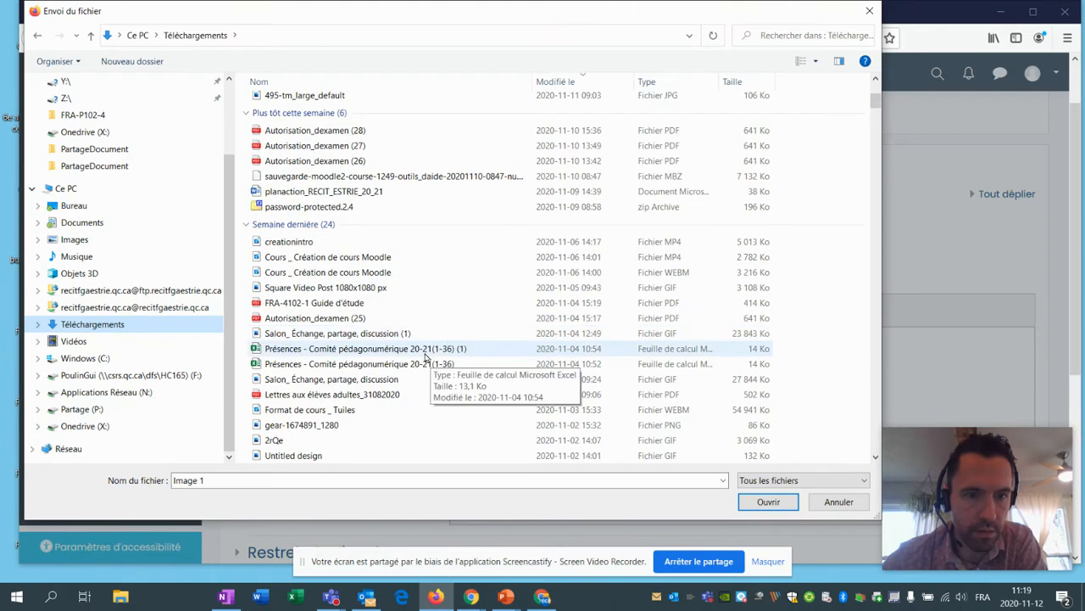
scroll(424, 368, "down", 1)
scroll(398, 372, "down", 1)
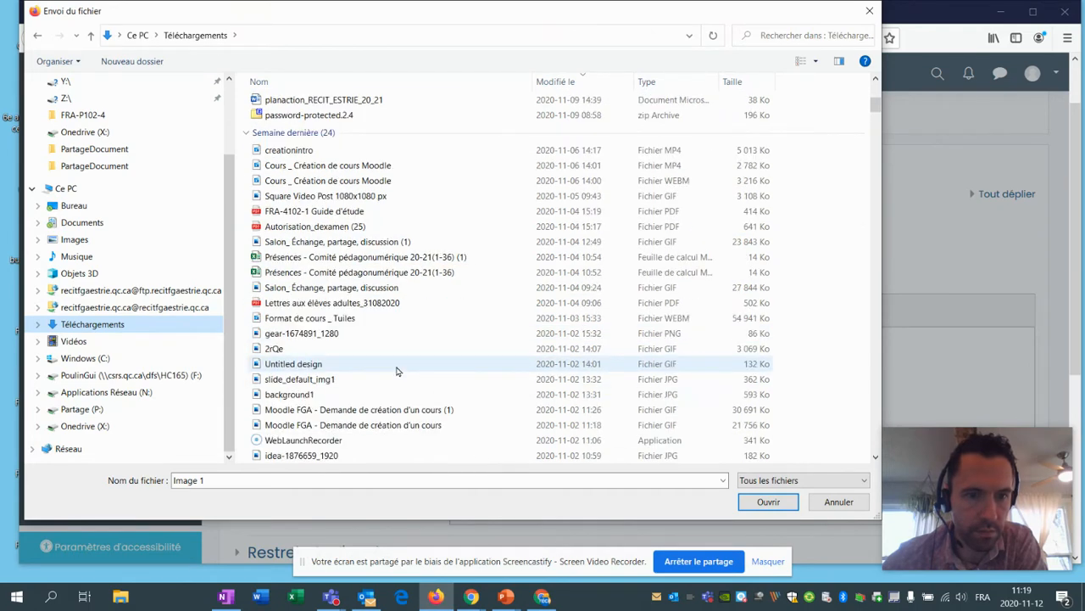
left_click(357, 395)
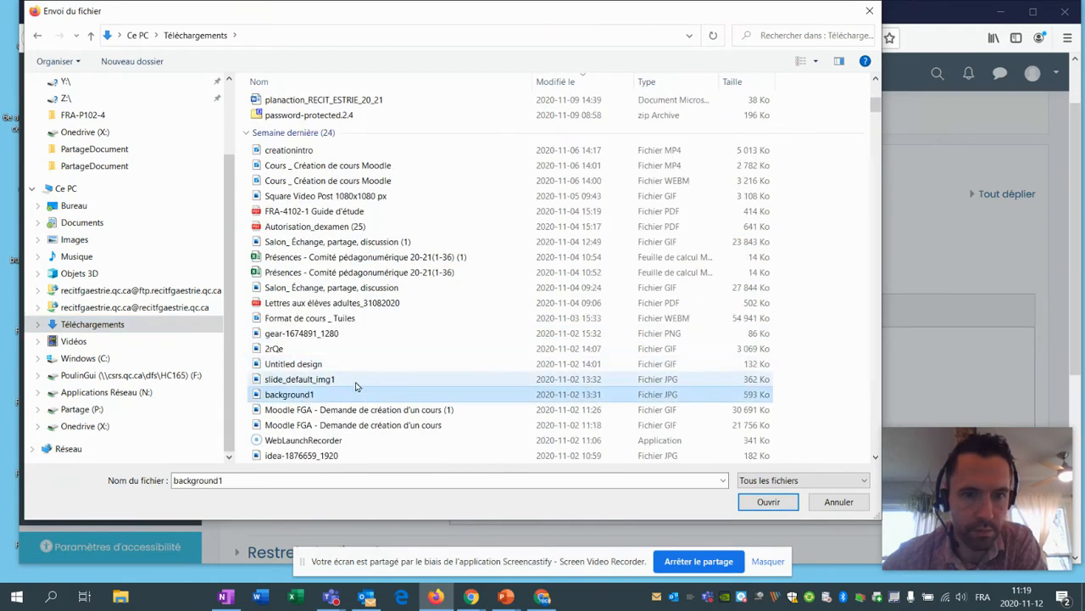
left_click(356, 379)
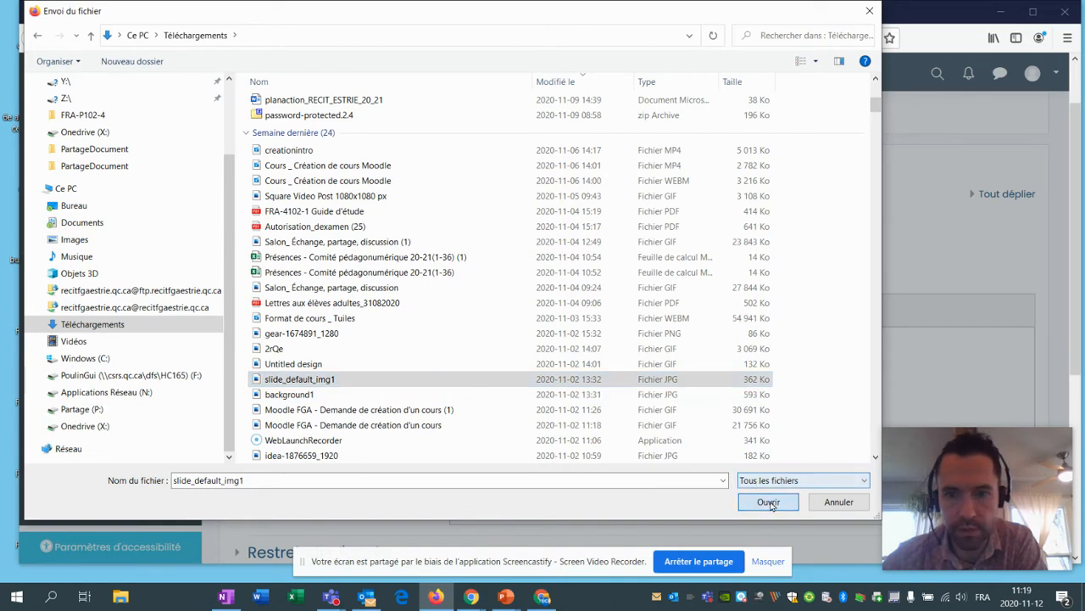
left_click(768, 502)
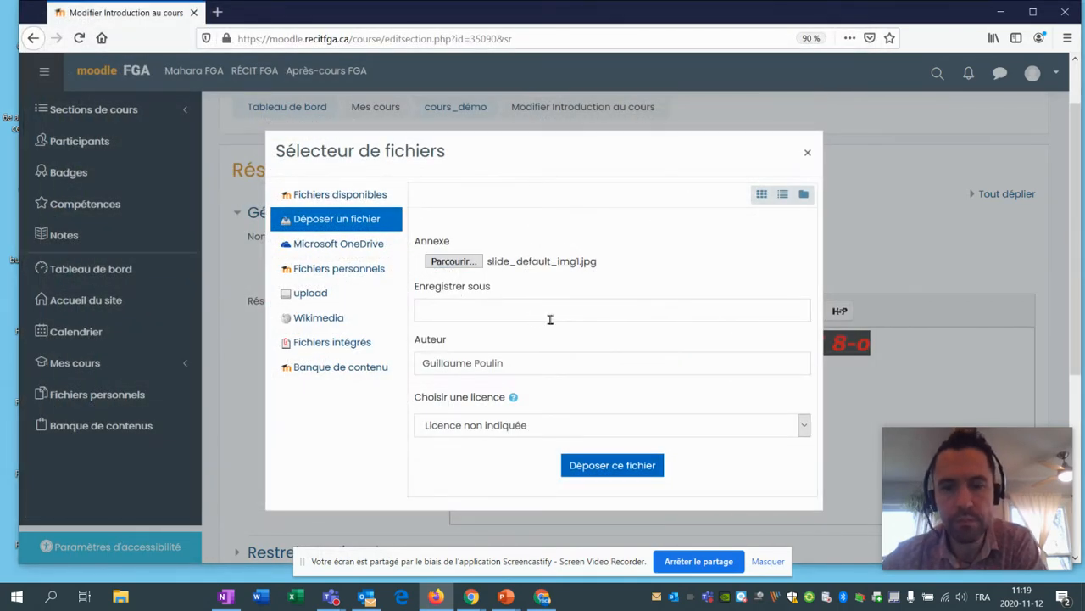
Clear the author field, set the licence to Creative Commons and upload the image file.
scroll(549, 319, "up", 2)
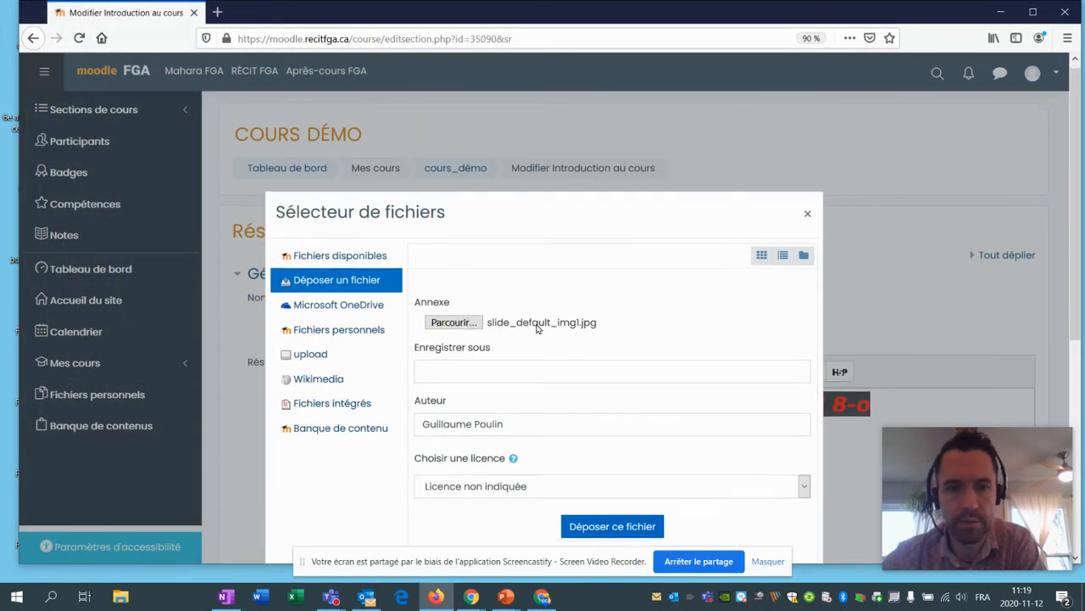
scroll(532, 330, "down", 3)
left_click(591, 301)
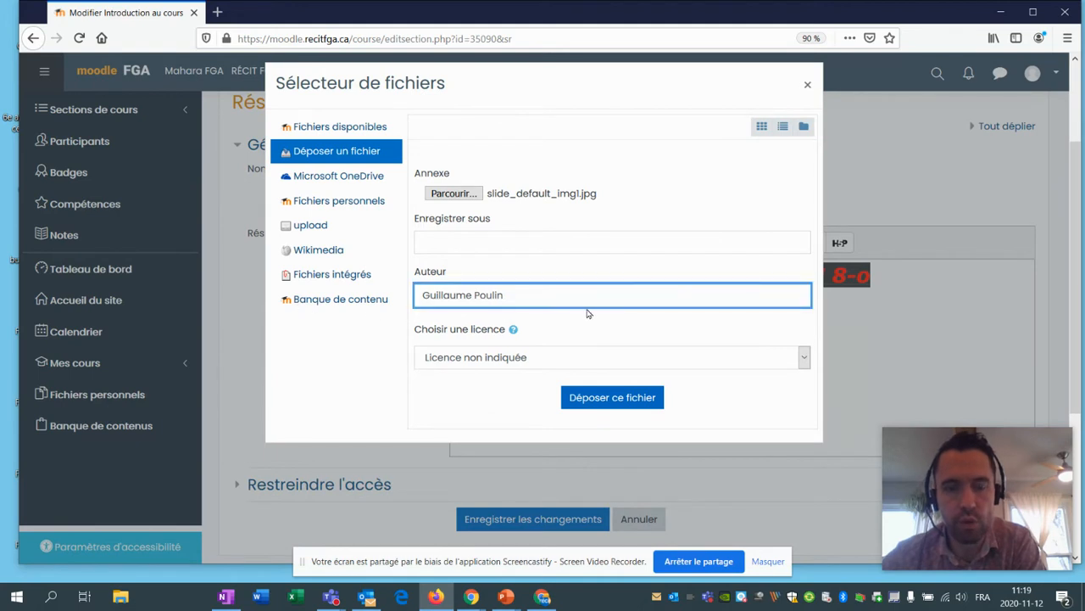
triple_click(564, 296)
key("BackSpace")
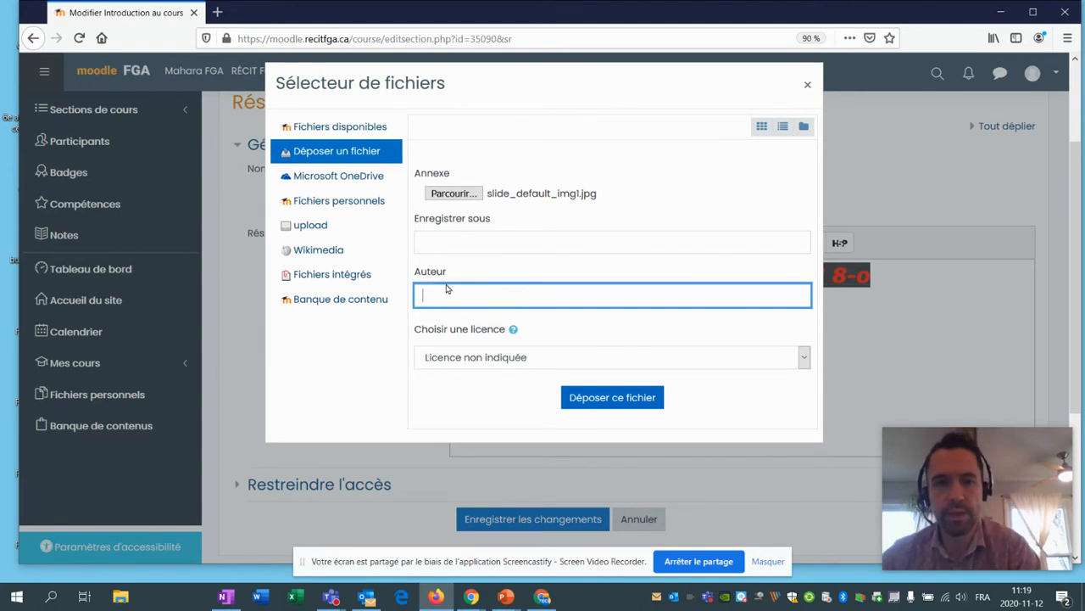
left_click(537, 359)
left_click(549, 430)
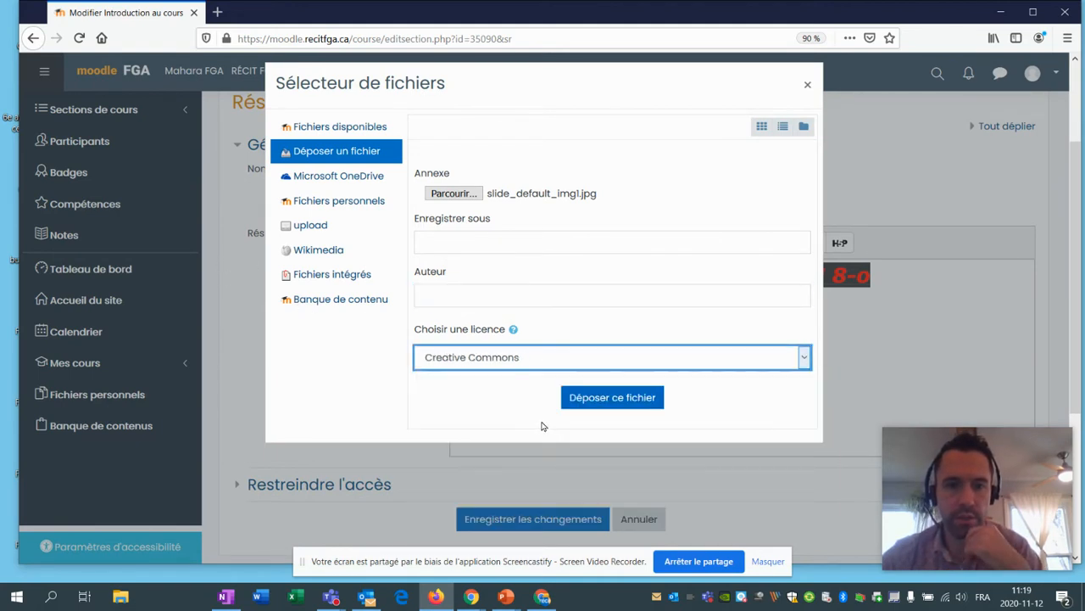
left_click(613, 398)
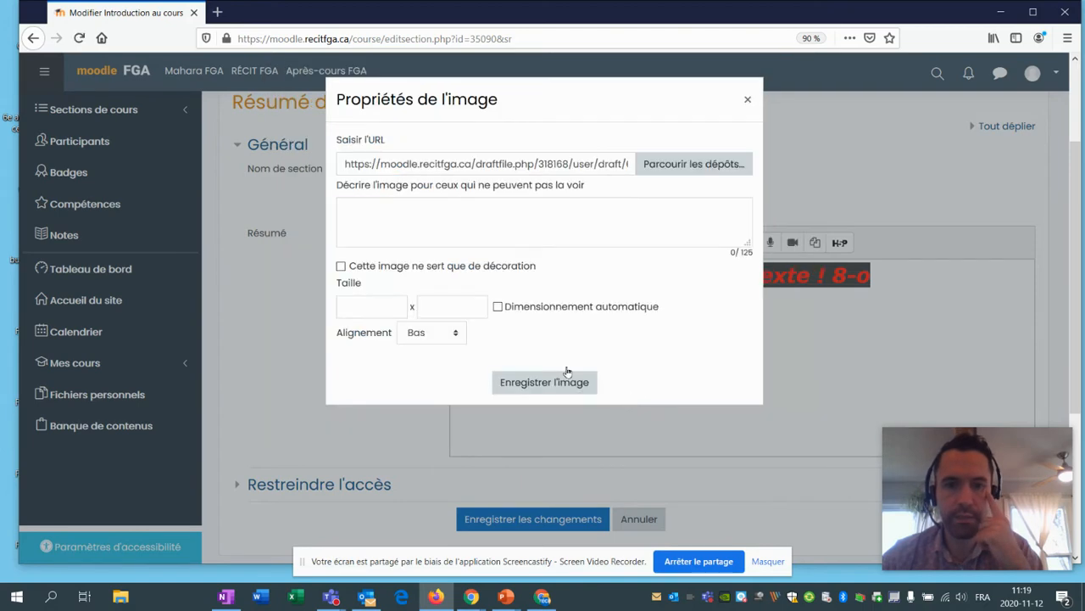
Examine the uploaded image's preview and size settings in the image properties.
scroll(328, 439, "down", 3)
scroll(365, 428, "up", 3)
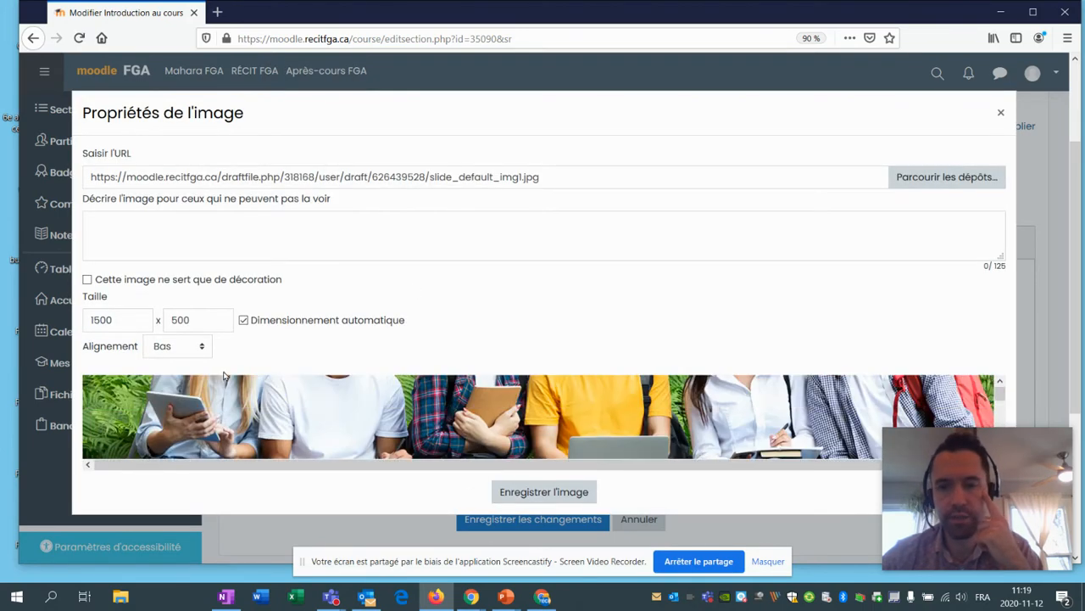
scroll(405, 415, "up", 2)
scroll(457, 457, "down", 3)
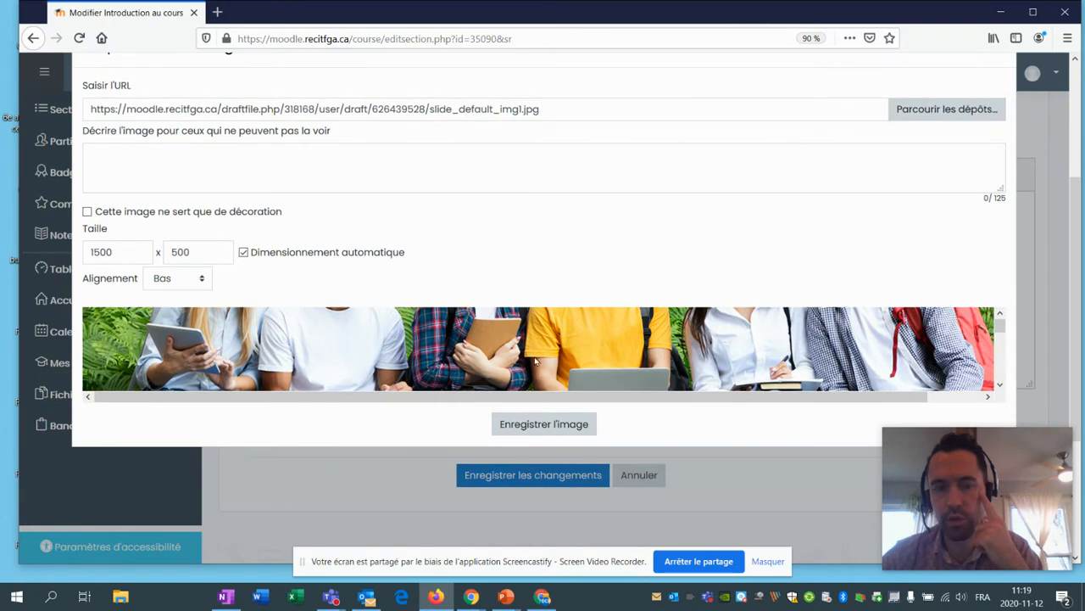
scroll(501, 355, "down", 2)
scroll(500, 355, "up", 2)
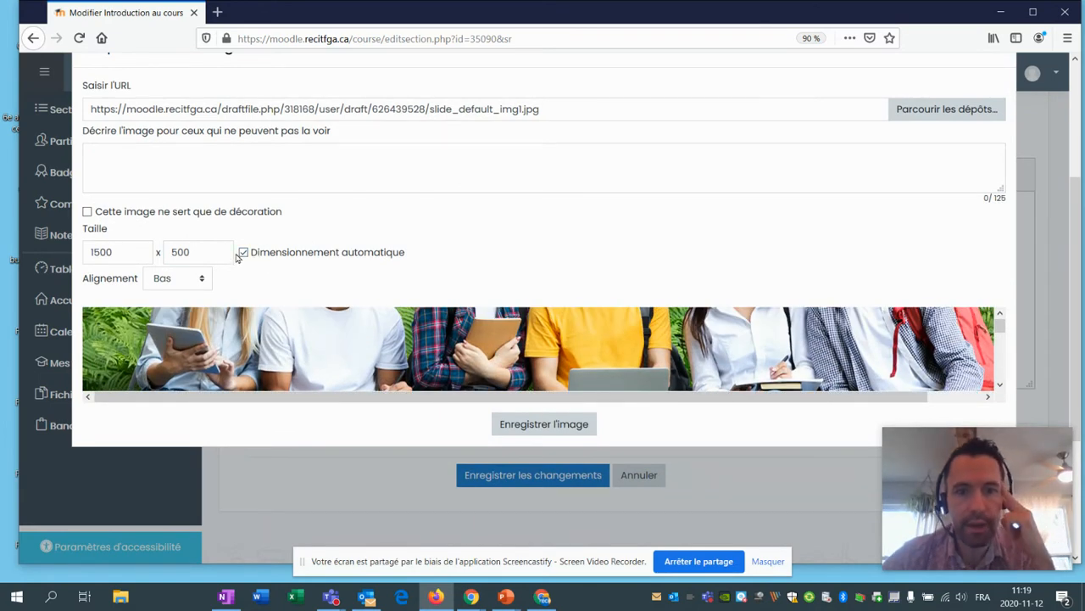
scroll(339, 306, "down", 1)
scroll(424, 349, "down", 2)
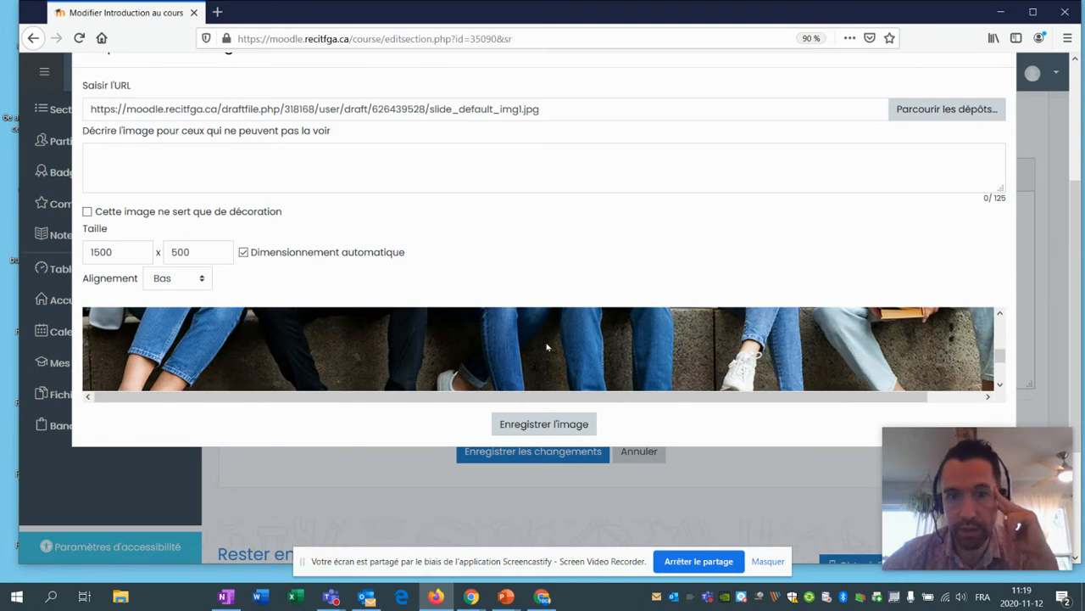
scroll(384, 337, "up", 2)
Set the image width to 500 with automatic sizing kept on so the height scales proportionally.
left_click(108, 256)
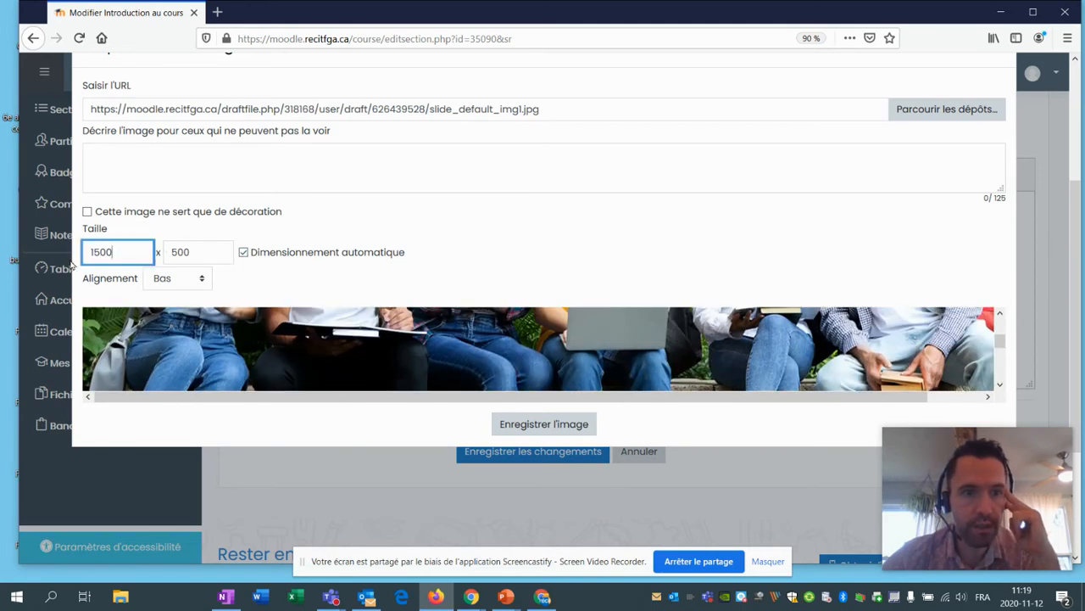
left_click_drag(138, 254, 3, 254)
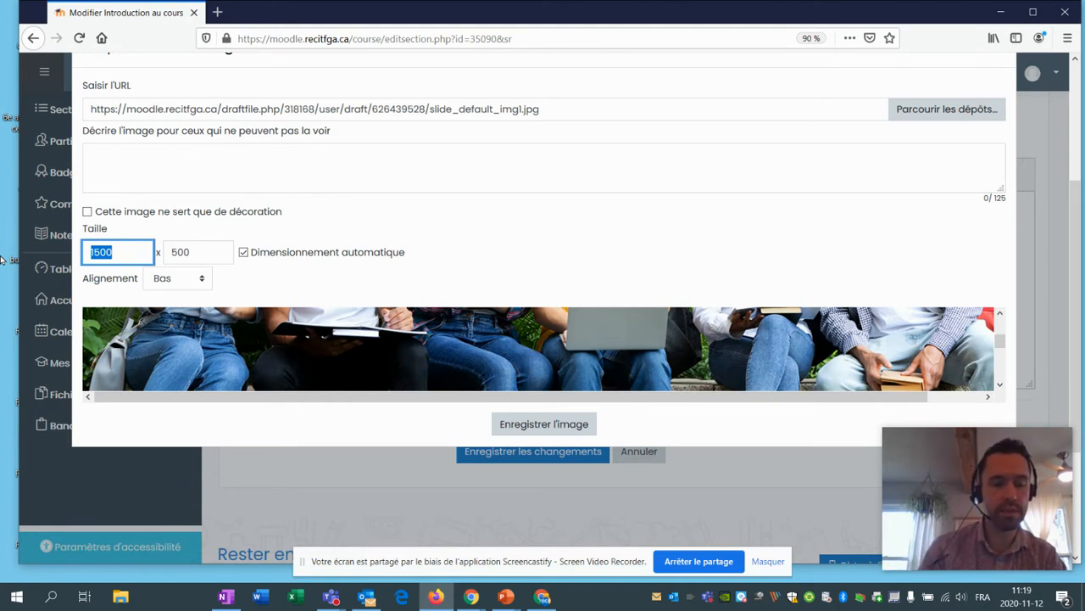
type("5")
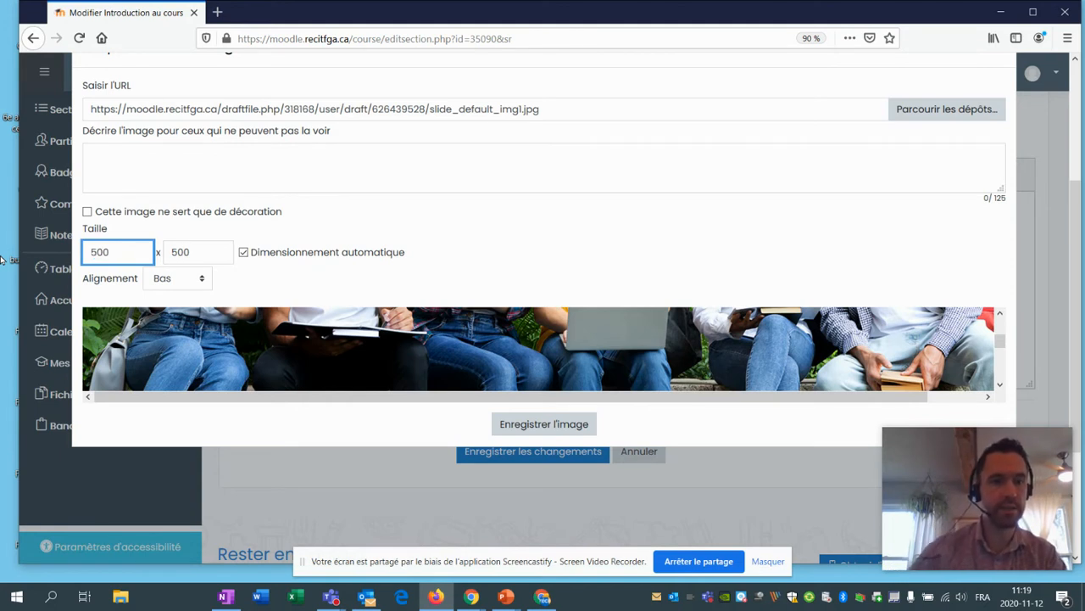
type("00")
left_click(289, 271)
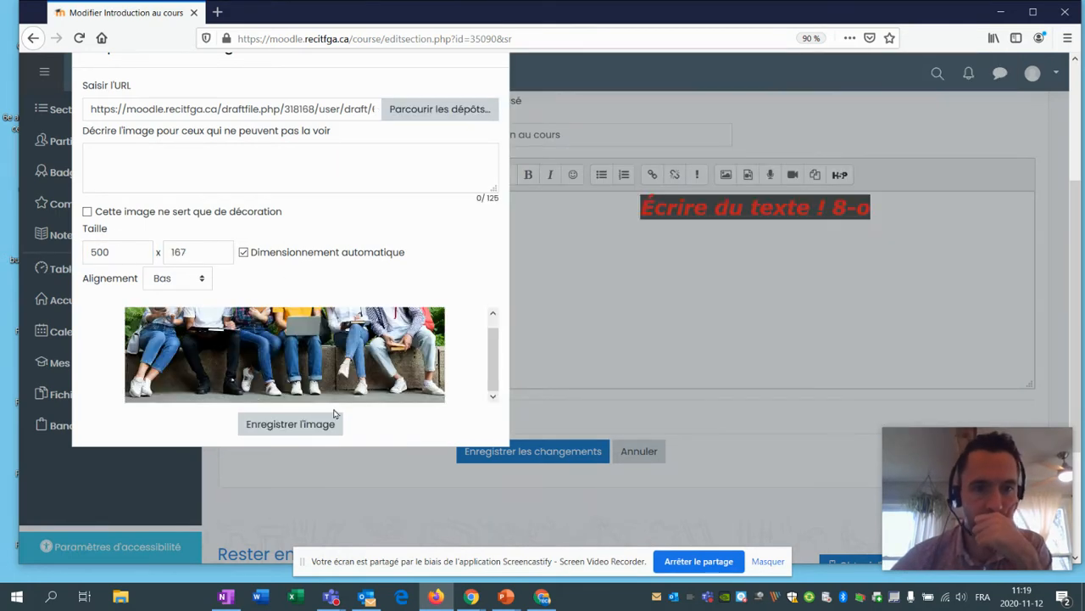
Try the Haut alignment for the image and settle on Milieu.
scroll(254, 281, "up", 3)
left_click(200, 489)
left_click(183, 392)
scroll(143, 387, "down", 3)
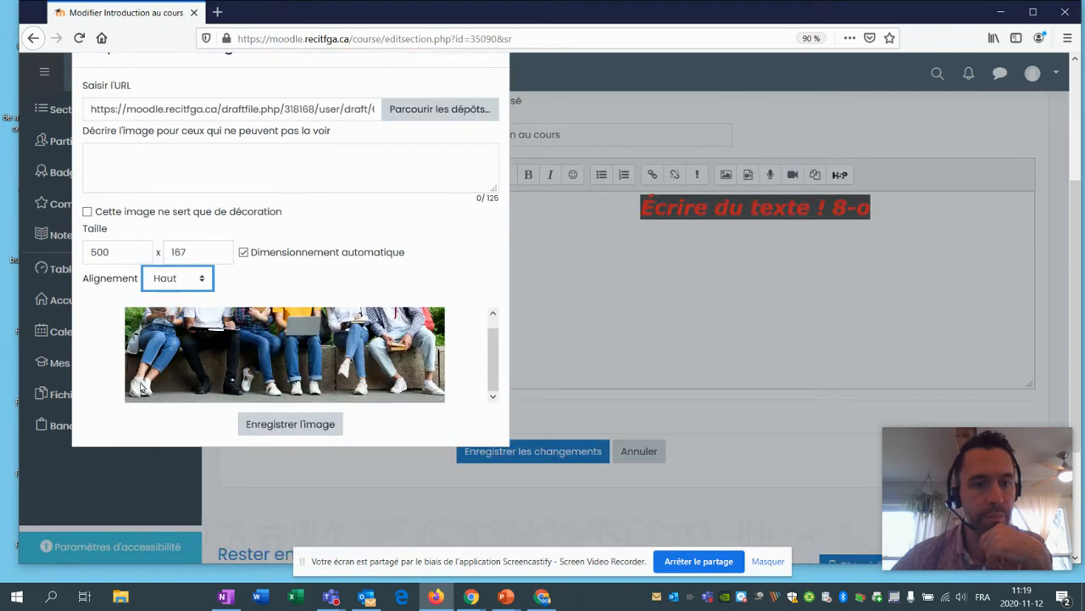
scroll(305, 356, "up", 3)
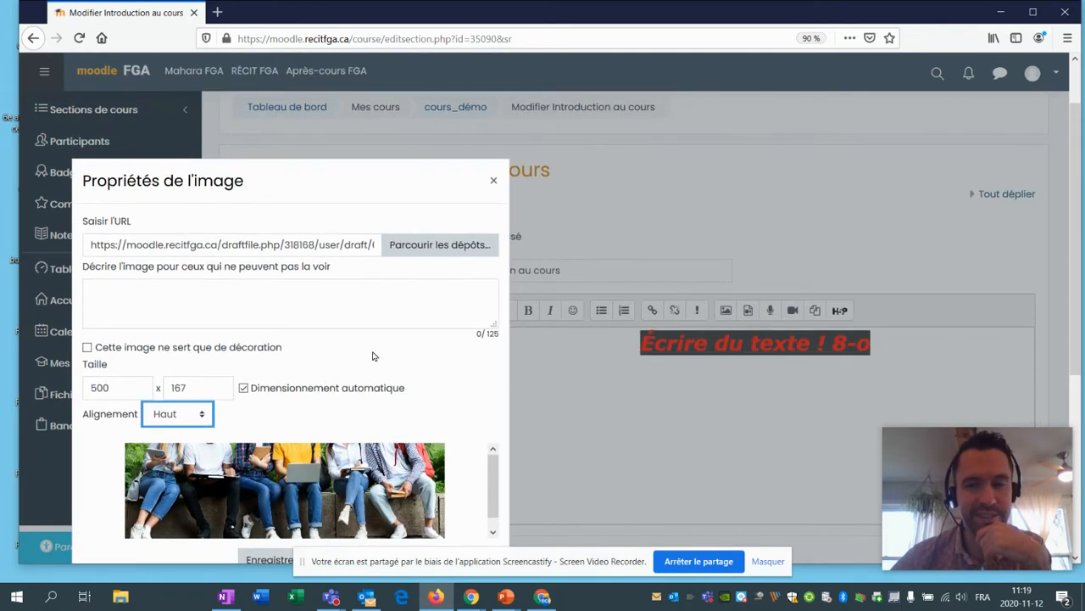
left_click(170, 413)
left_click(177, 450)
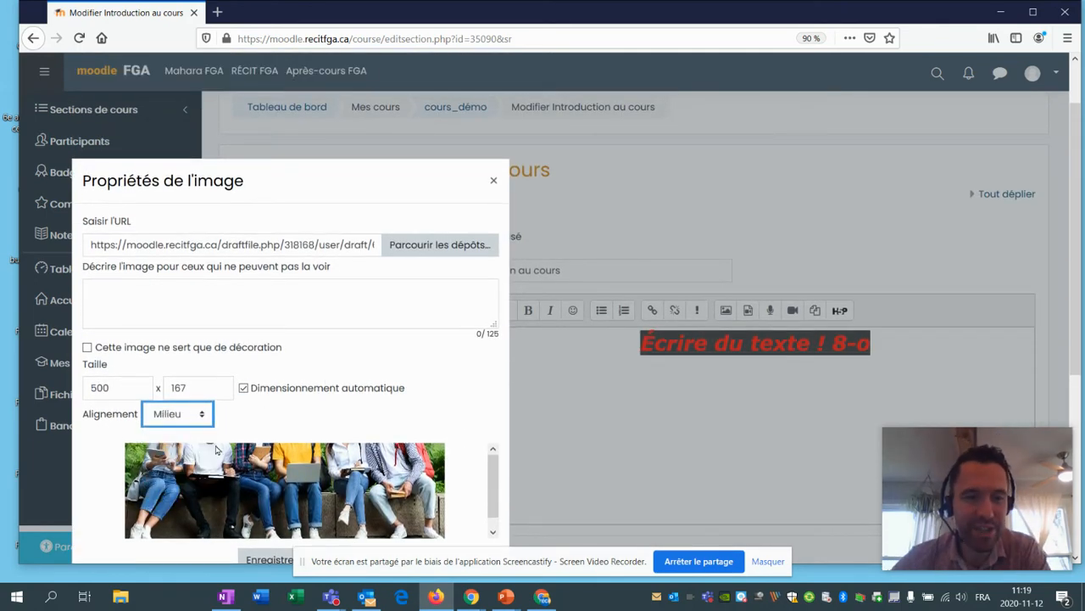
Enter the image's alternative description "Des personnes assises sur un banc.".
left_click(226, 310)
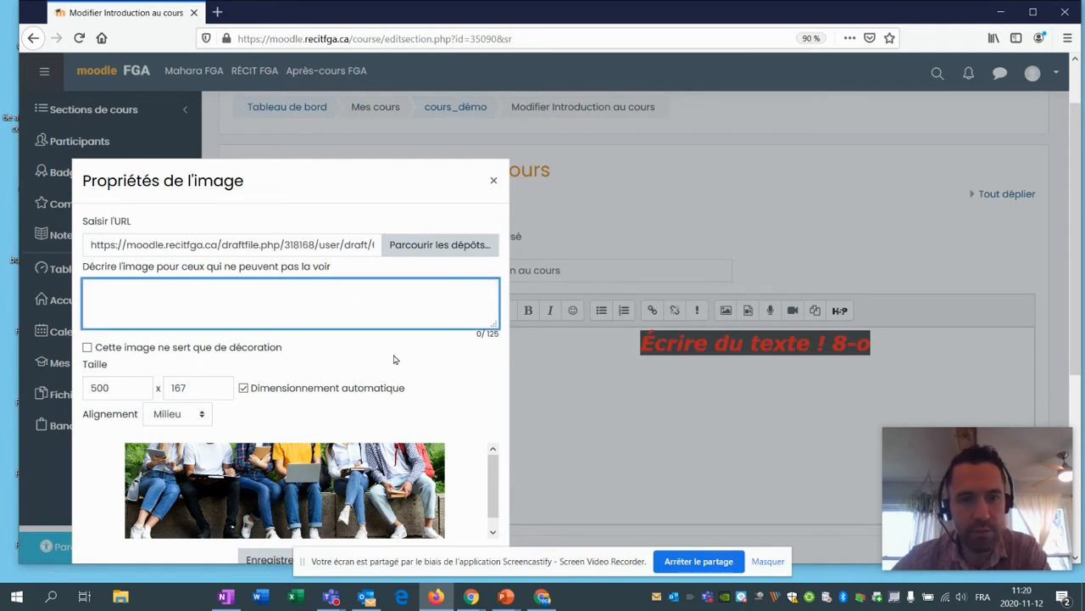
scroll(394, 359, "down", 2)
type("Pe")
key("BackSpace")
type("Des per")
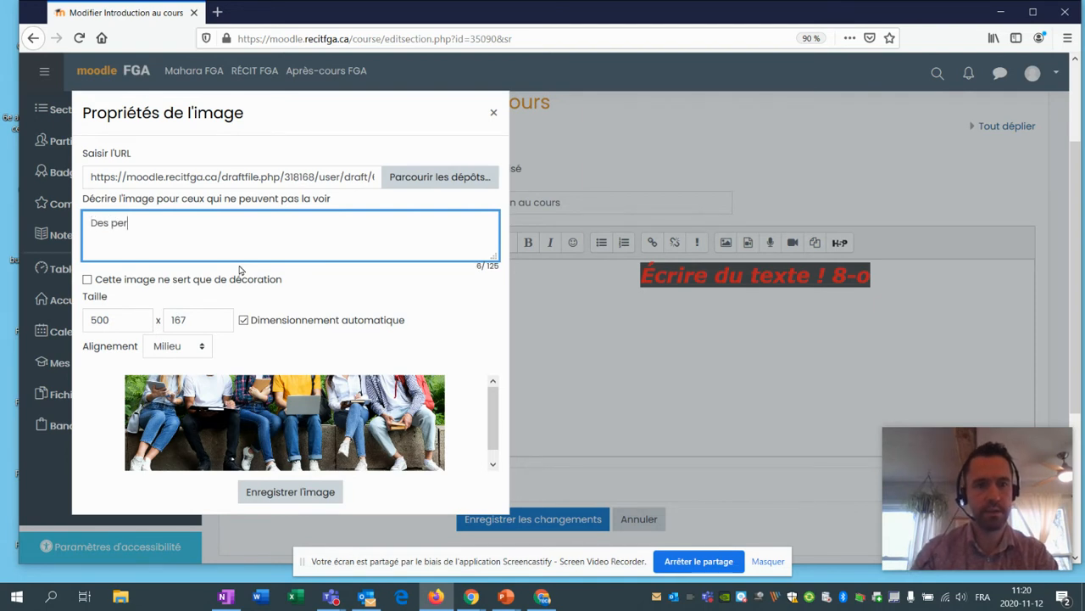
type("sonnes assises su")
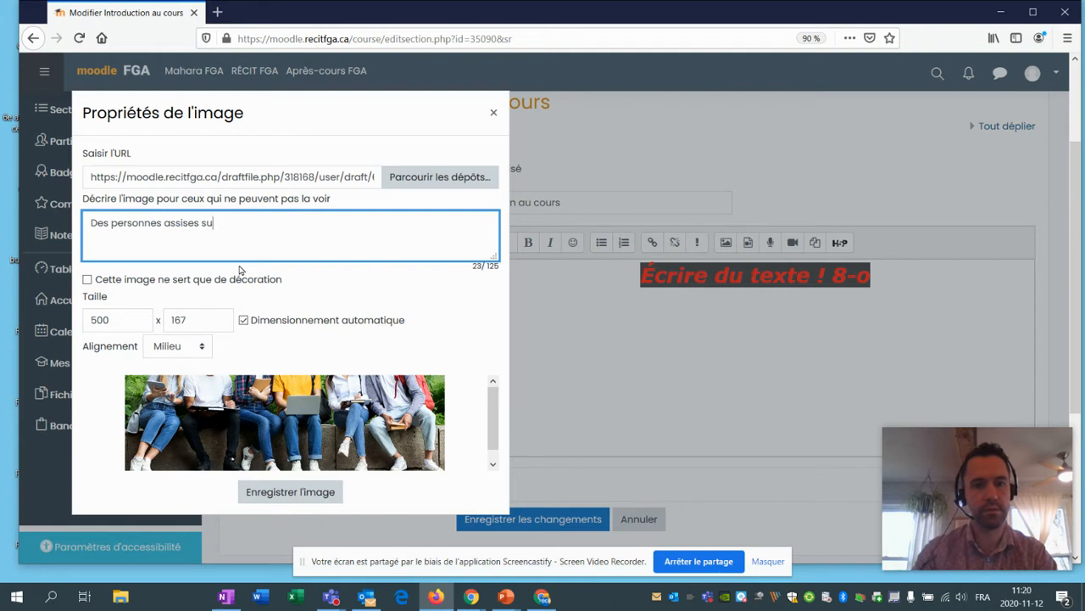
type("r un banc.")
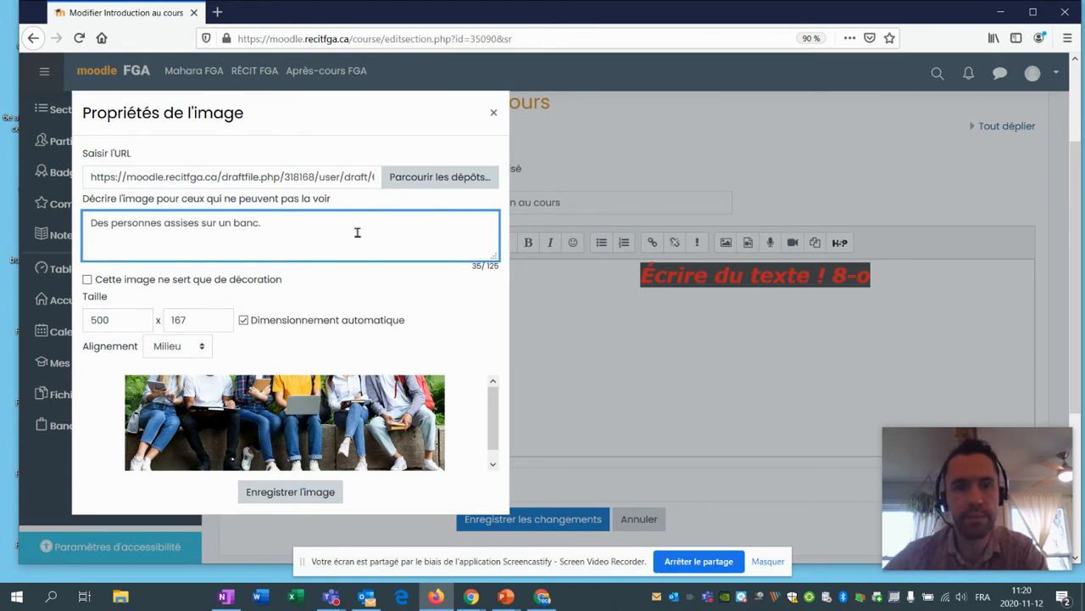
Try marking the image as decoration only, and clear that option again while keeping the description.
left_click(94, 283)
left_click(342, 286)
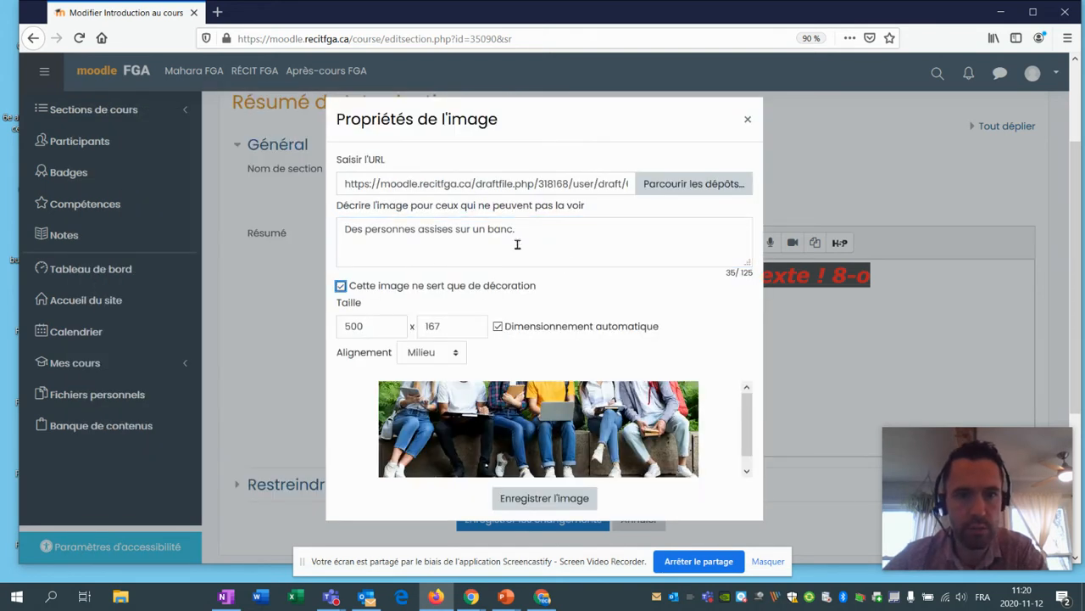
left_click_drag(557, 233, 327, 225)
left_click(619, 244)
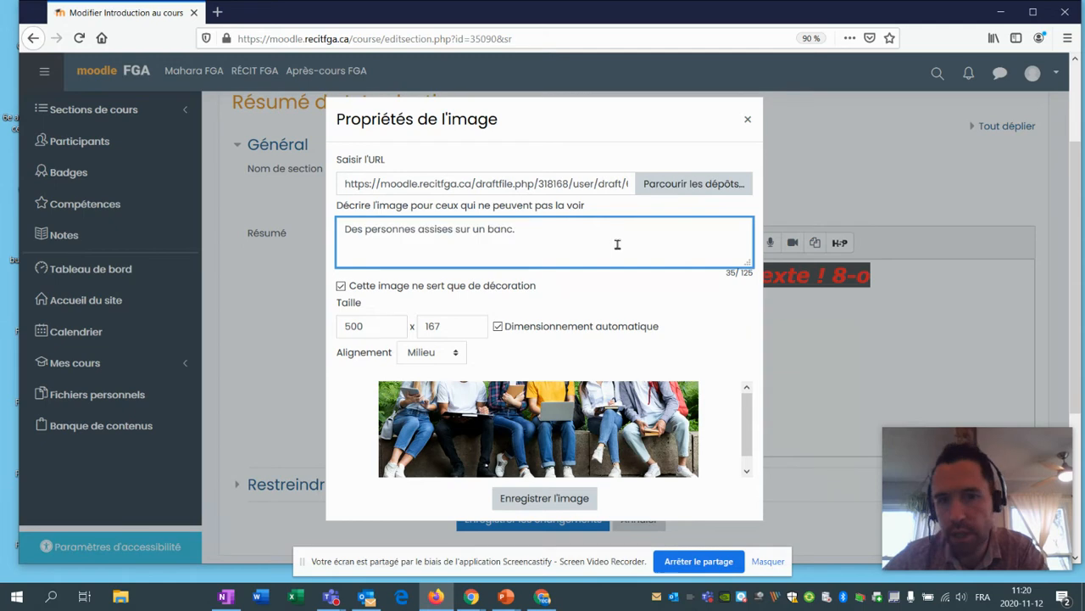
left_click(342, 286)
left_click_drag(341, 232, 589, 239)
left_click(588, 239)
Save the image properties to insert the picture below the text in the section summary.
scroll(592, 246, "down", 3)
scroll(509, 271, "up", 1)
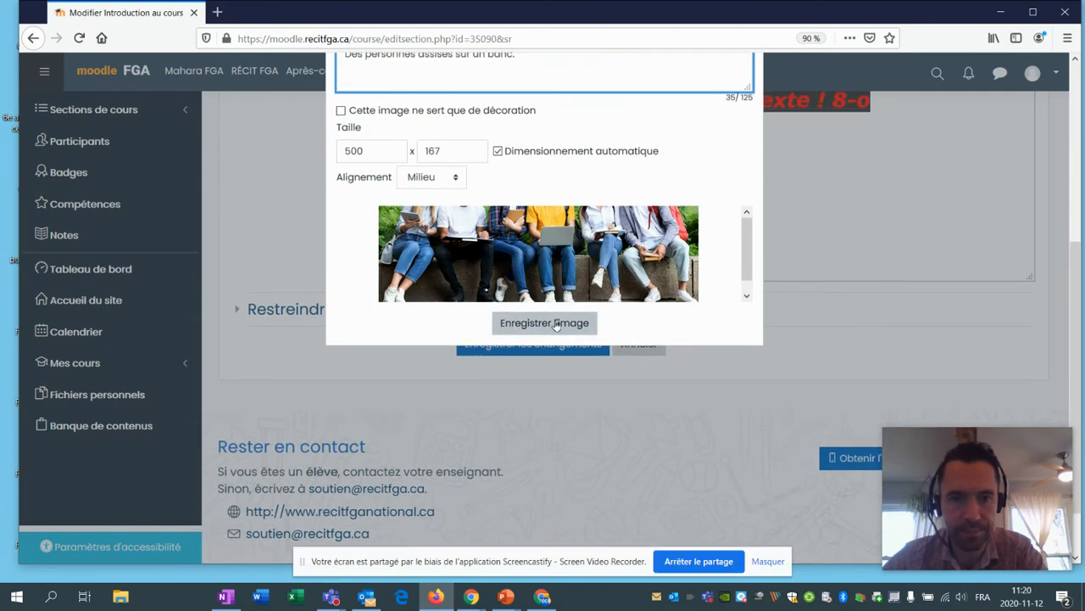
left_click(551, 323)
scroll(359, 322, "up", 3)
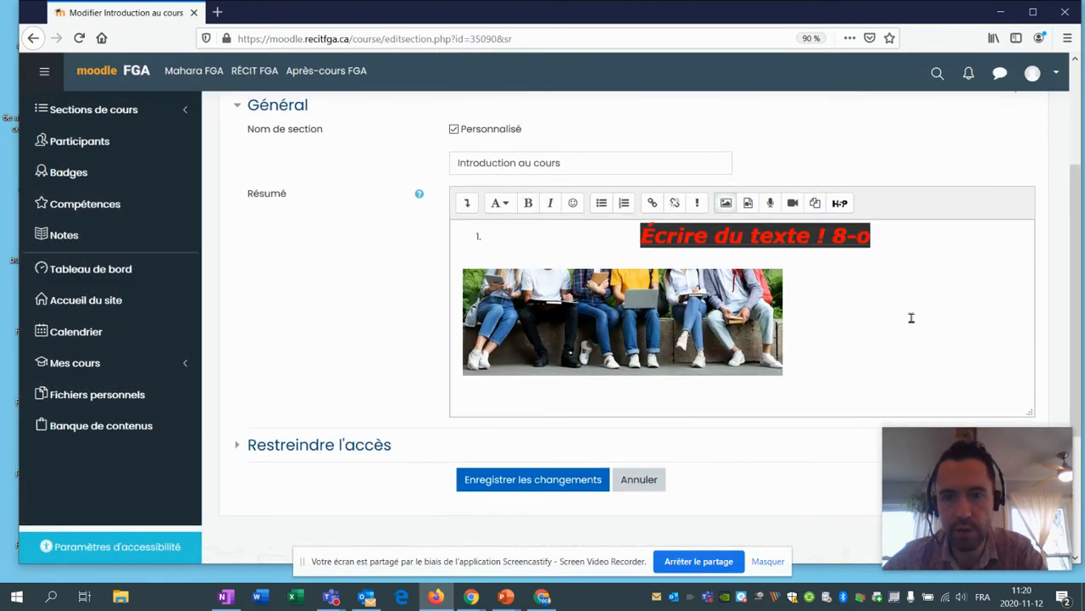
Turn on automatic sizing for the summary image, set its width to 1500, and save the image properties.
double_click(747, 330)
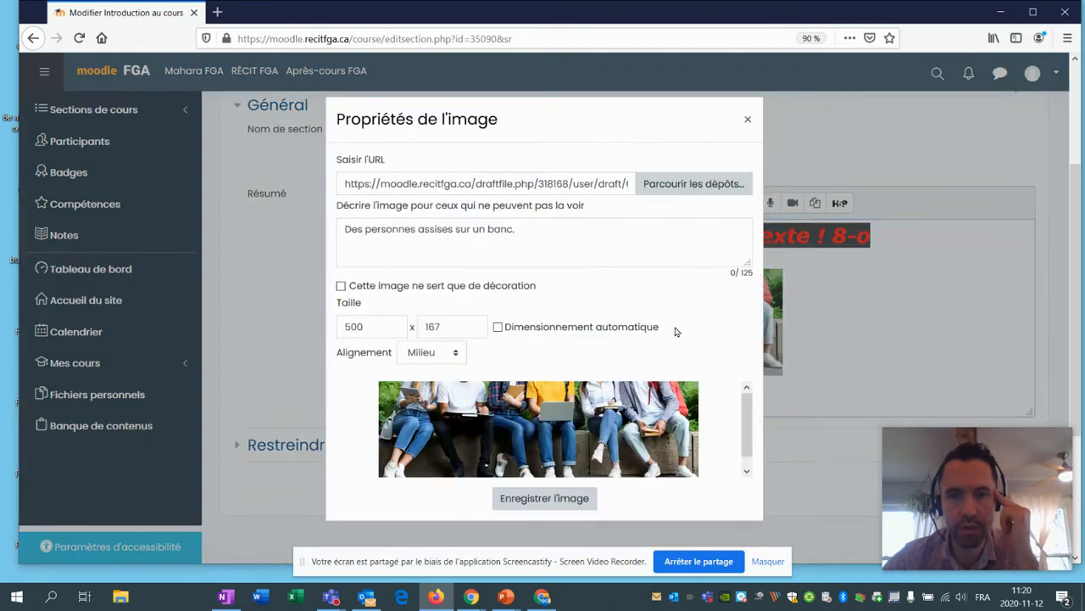
left_click(499, 327)
double_click(374, 333)
type("1500")
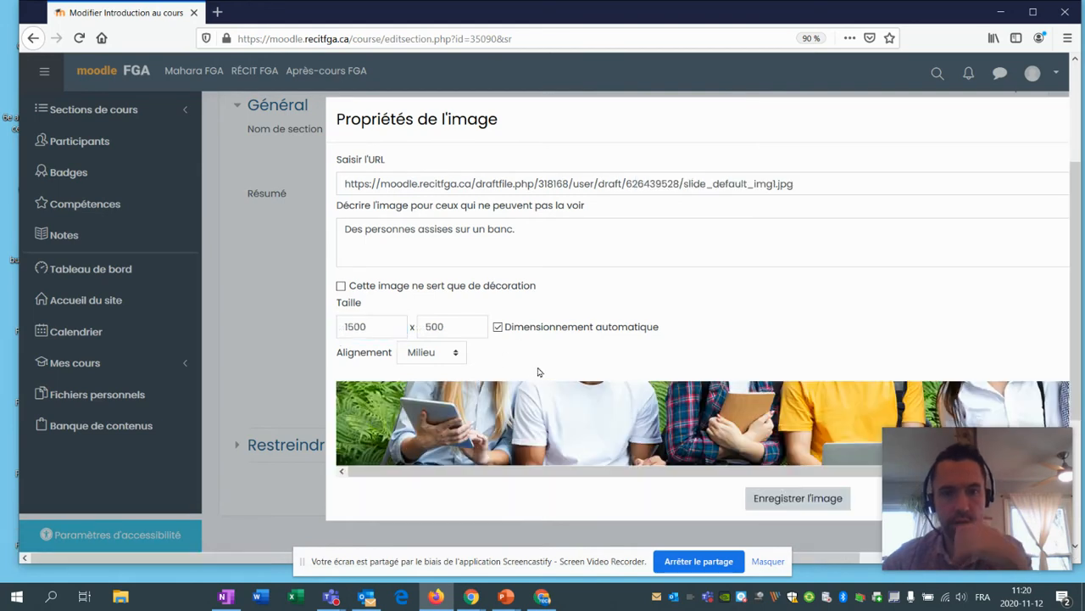
scroll(678, 356, "down", 2)
left_click(763, 366)
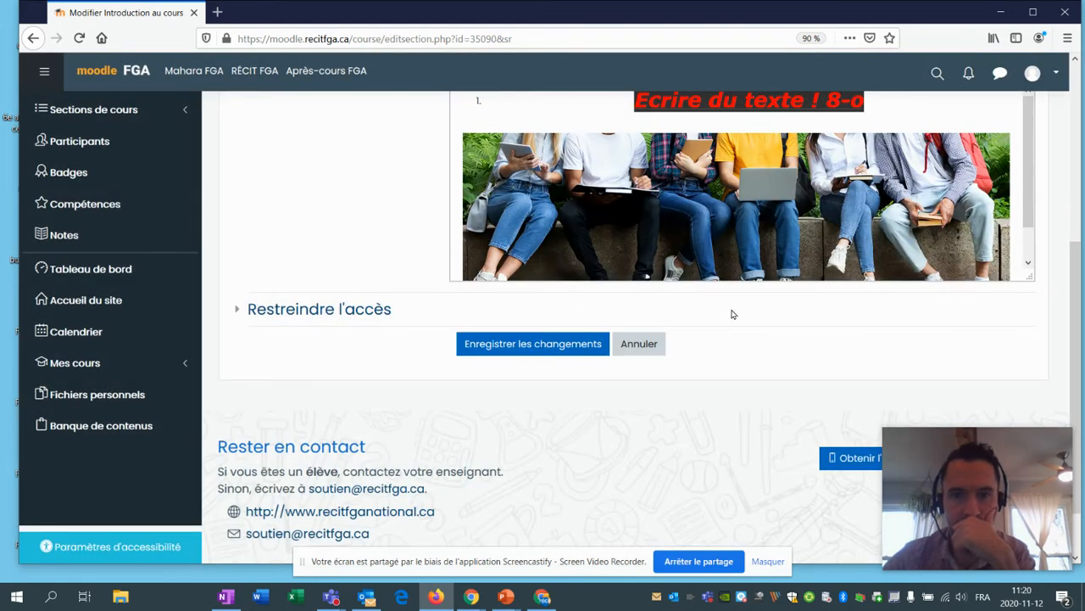
Add blank lines below the enlarged image in the section summary.
scroll(763, 296, "up", 3)
scroll(574, 302, "down", 5)
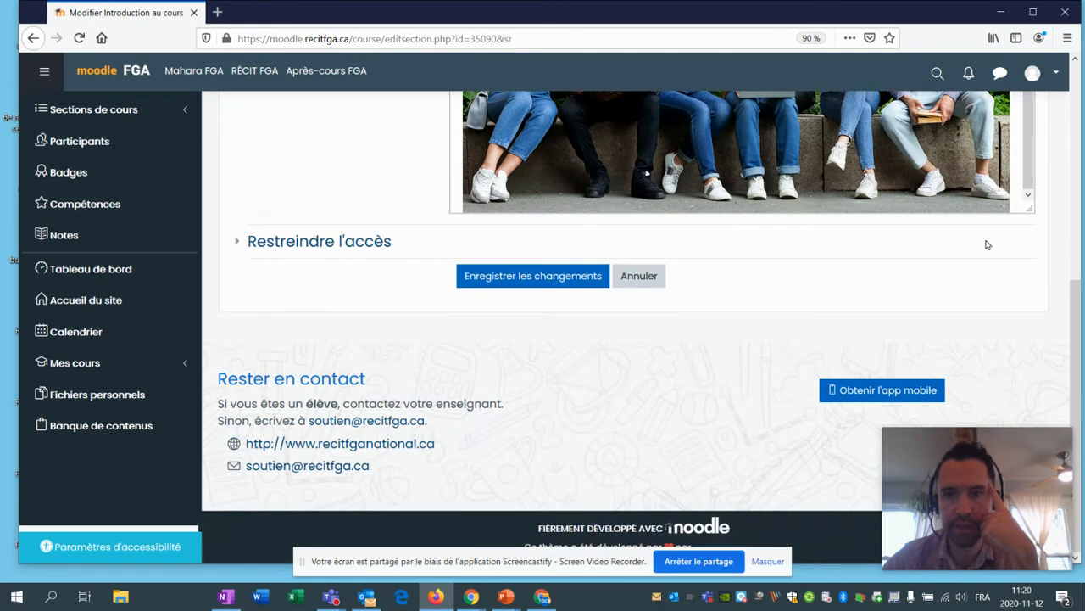
left_click(1017, 203)
key("Return")
key("Return")
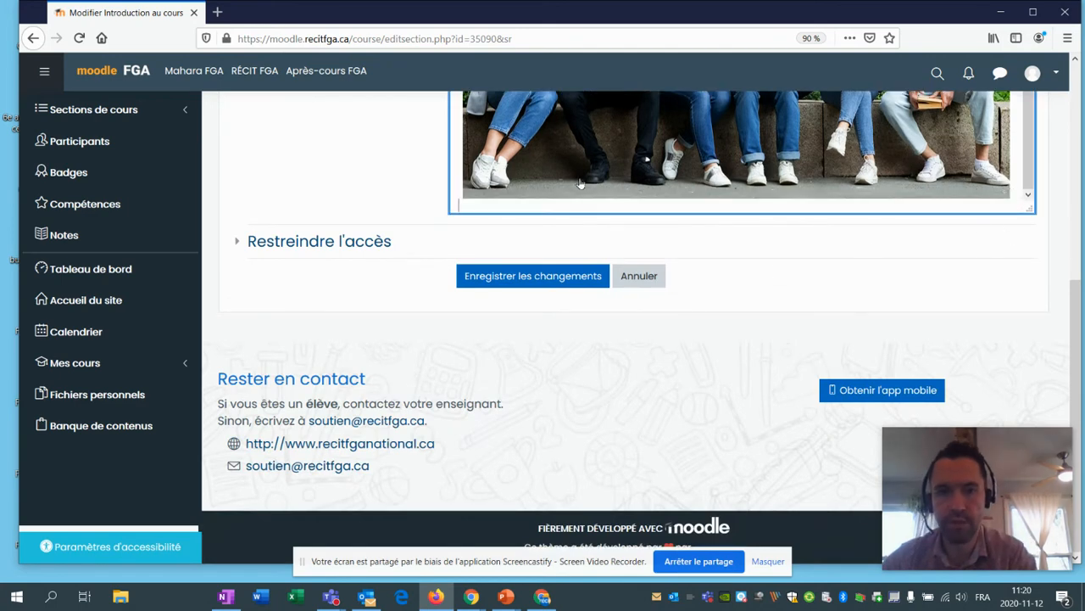
scroll(581, 184, "up", 1)
scroll(580, 183, "up", 5)
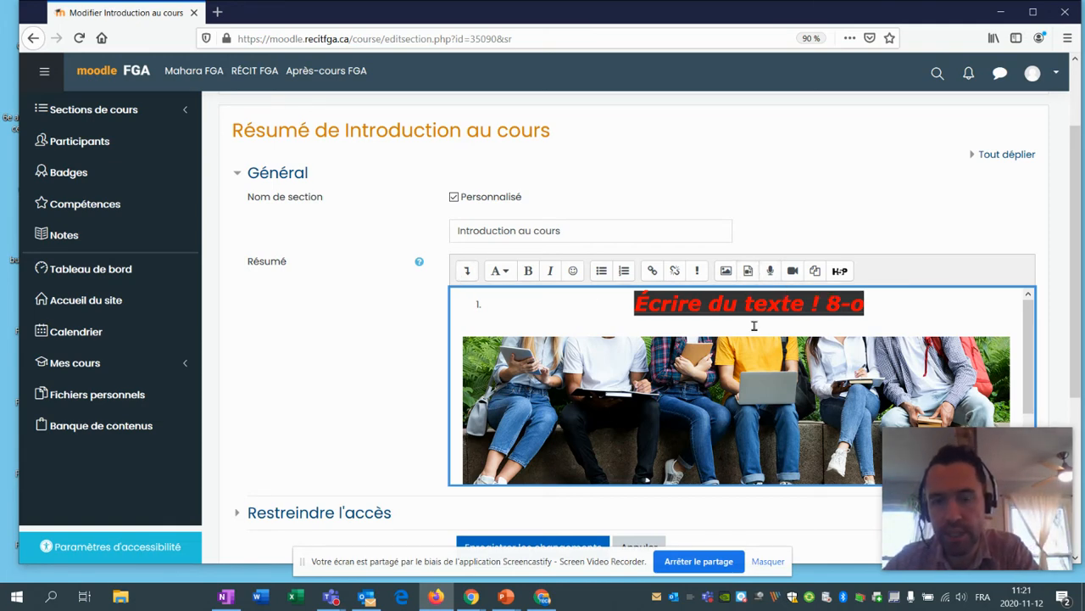
scroll(627, 397, "down", 2)
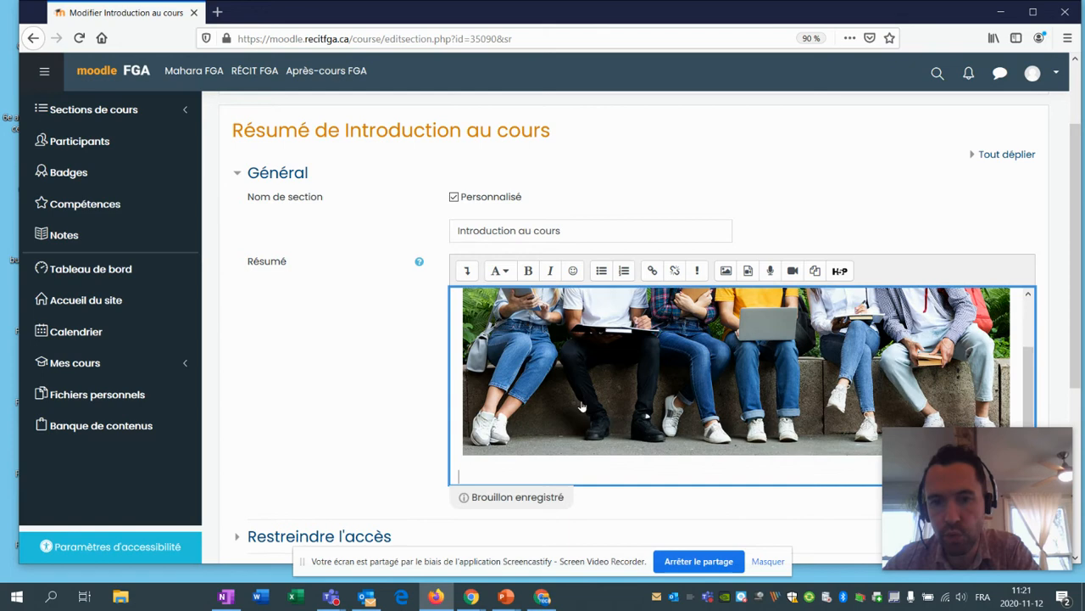
scroll(642, 397, "up", 2)
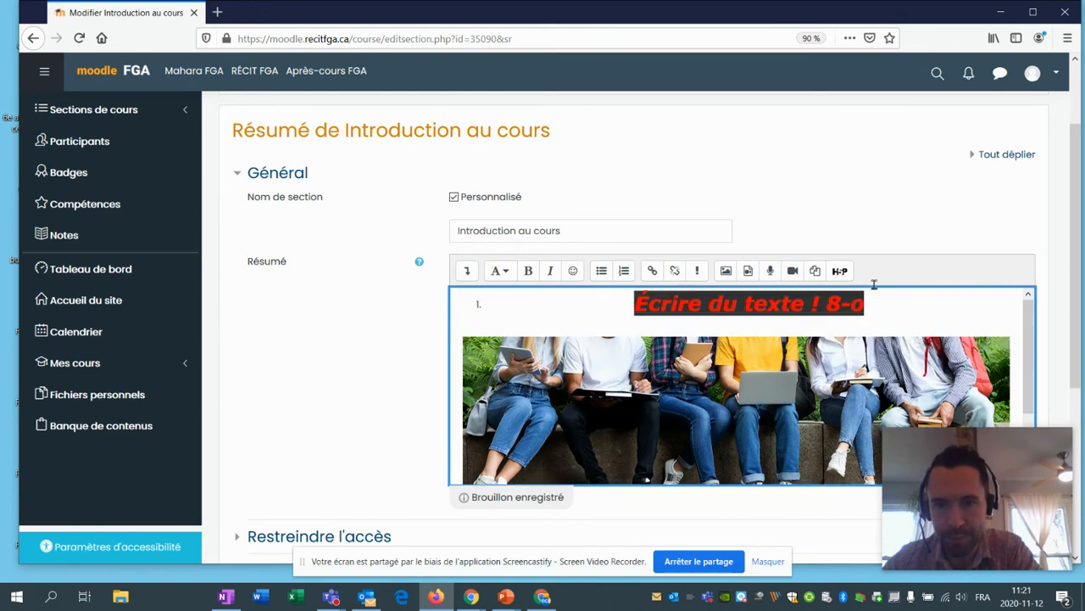
Start inserting media and review the Lien, Vidéo and Audio options, ending on Lien.
left_click(747, 272)
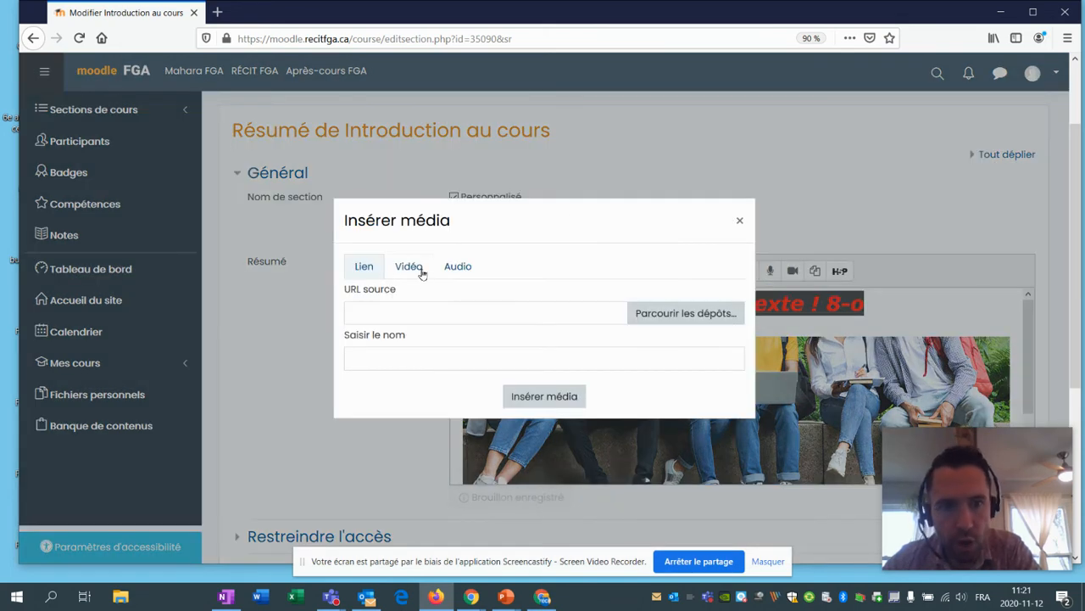
left_click(397, 316)
left_click(413, 268)
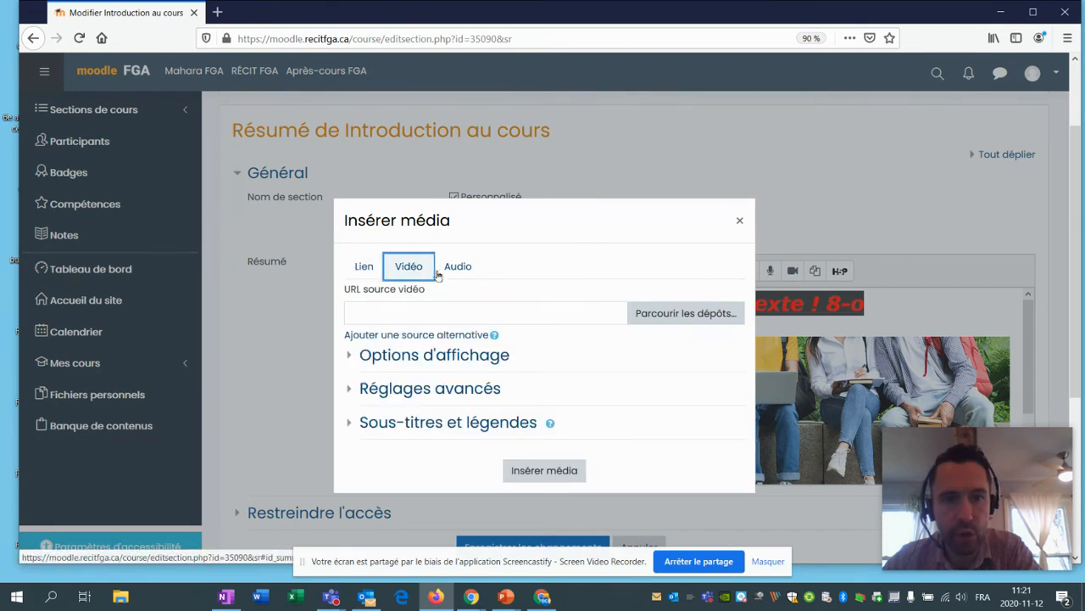
left_click(457, 268)
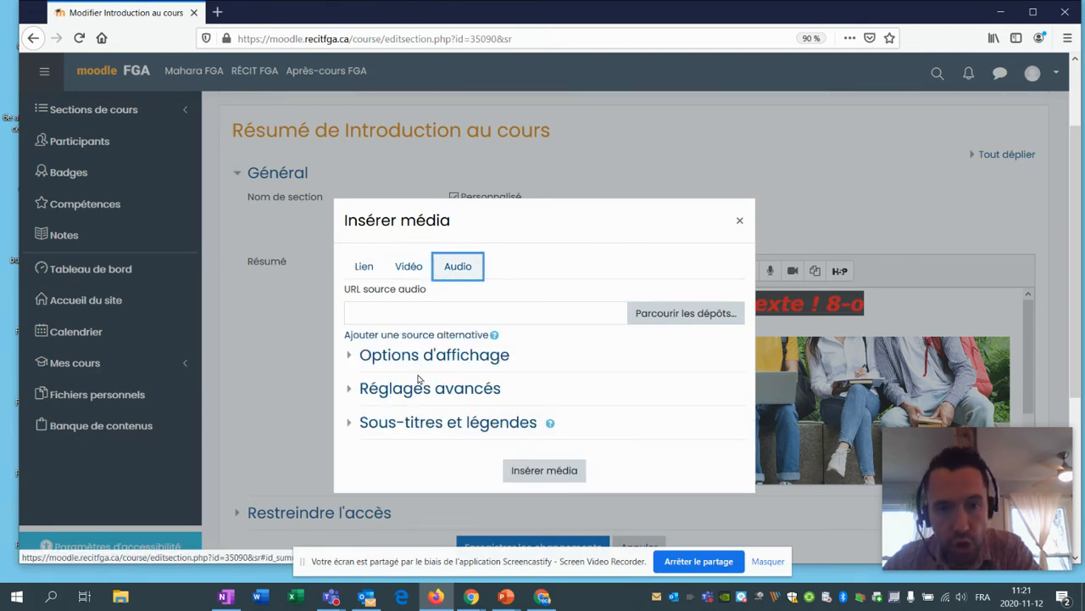
left_click(364, 268)
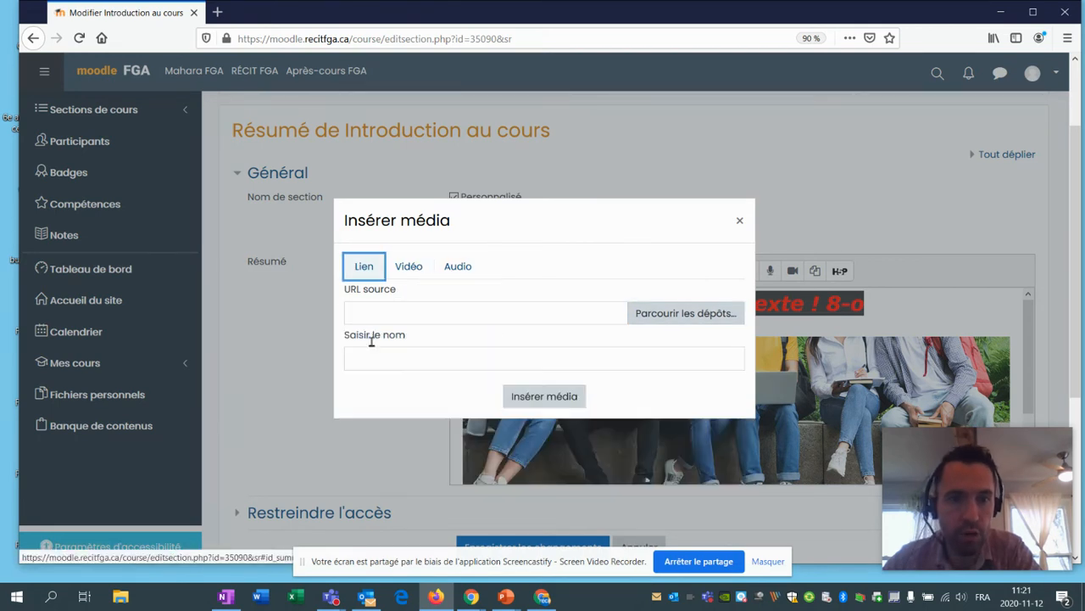
left_click(408, 311)
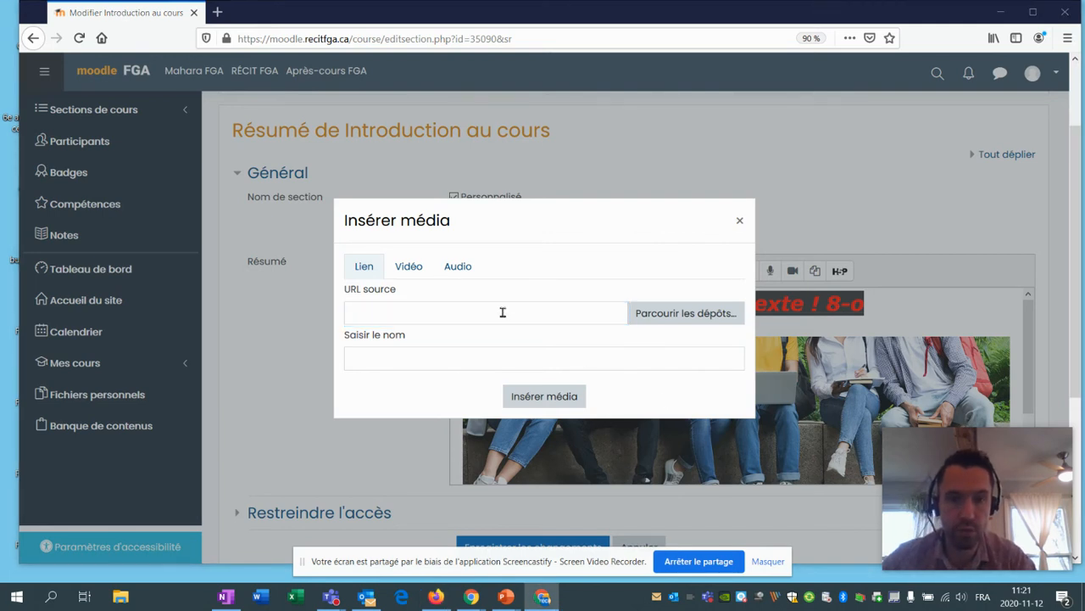
left_click(503, 312)
type("https://www.youtube.com/watch?v=2ZdmMMlXSak&feature=youtu.be")
left_click(544, 396)
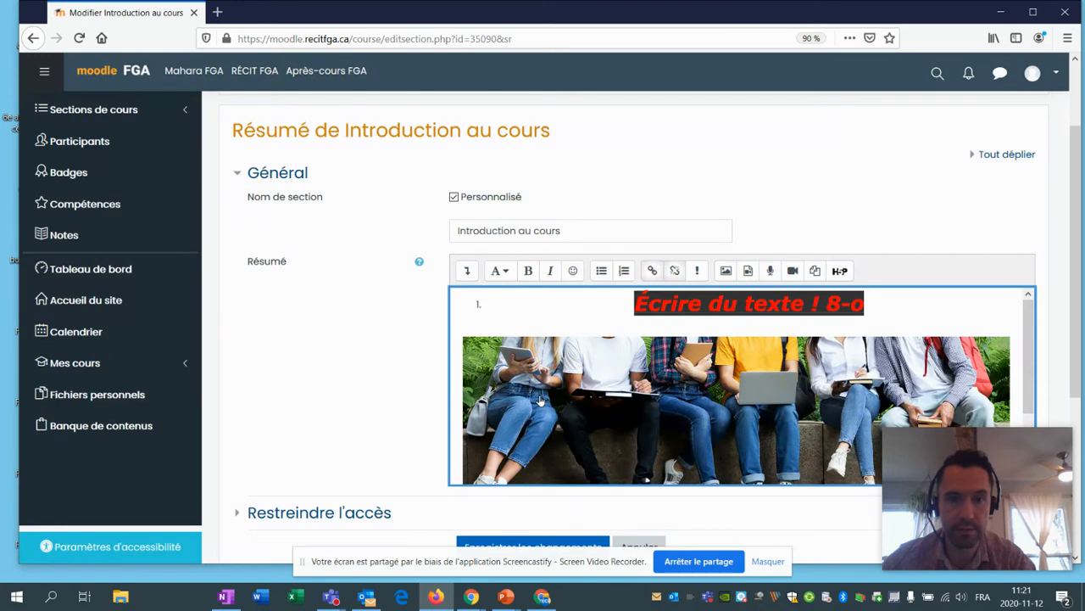
scroll(780, 380, "down", 3)
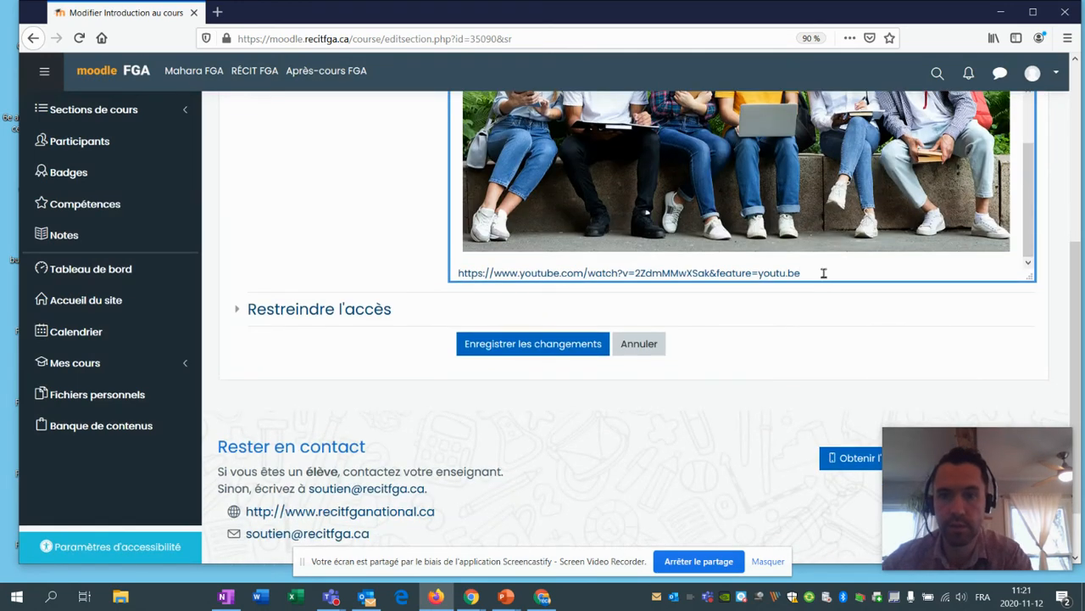
scroll(823, 273, "down", 1)
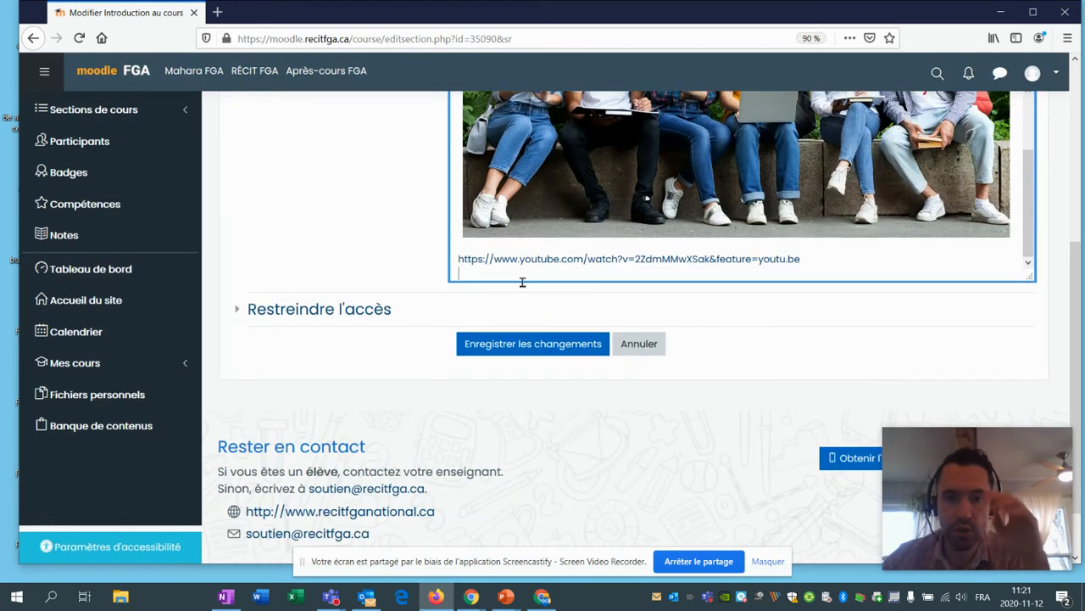
left_click(517, 351)
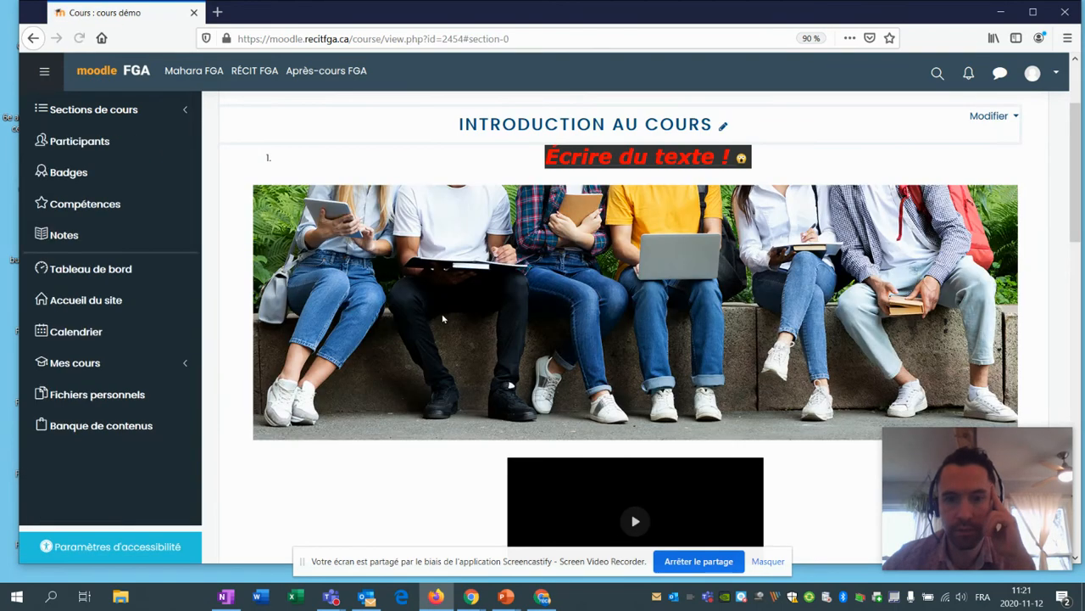
Play the embedded video briefly and examine the section's text, image and video on the course page.
scroll(637, 455, "down", 3)
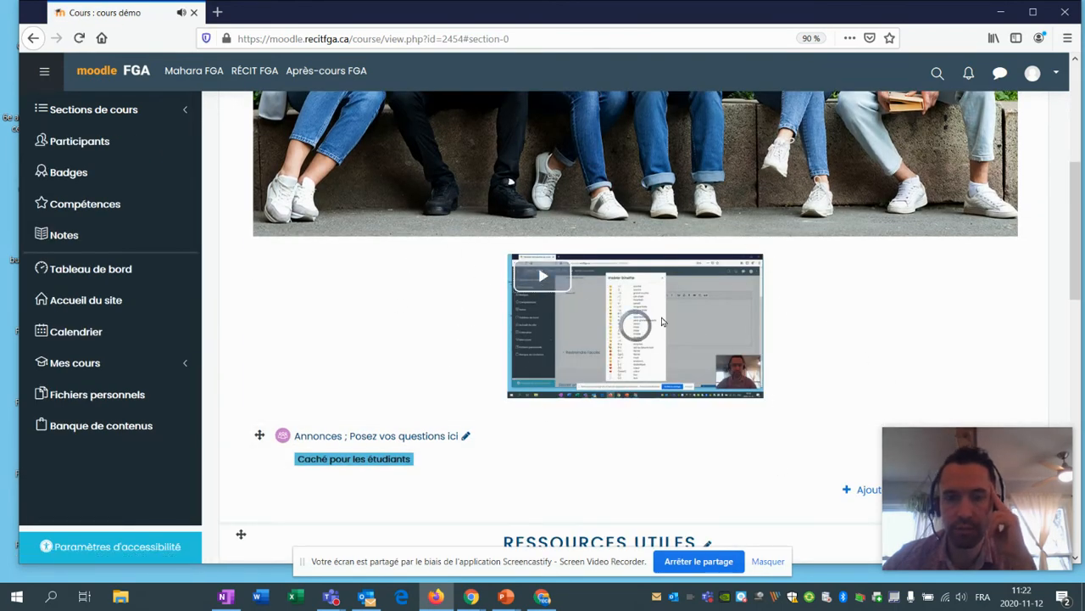
left_click(522, 387)
scroll(721, 462, "up", 2)
scroll(719, 461, "up", 3)
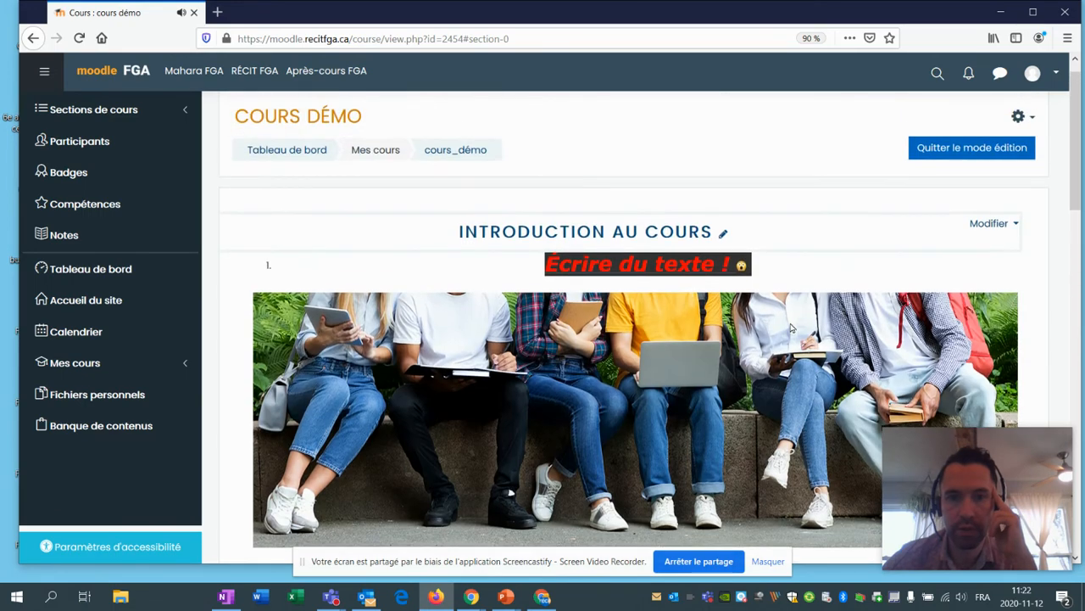
scroll(679, 461, "down", 3)
scroll(631, 462, "up", 2)
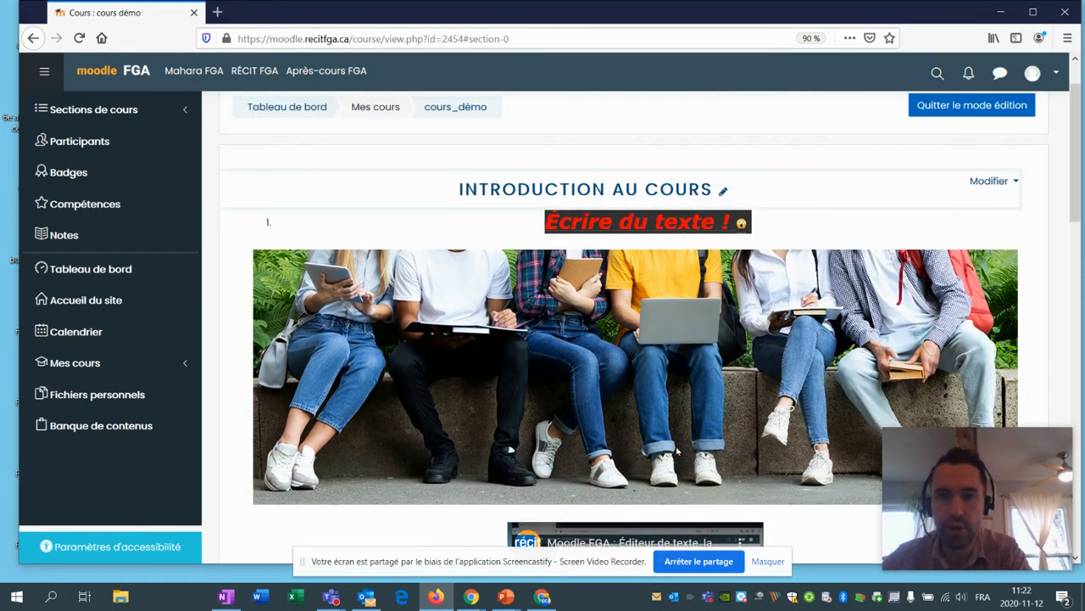
scroll(666, 460, "down", 3)
scroll(679, 449, "up", 4)
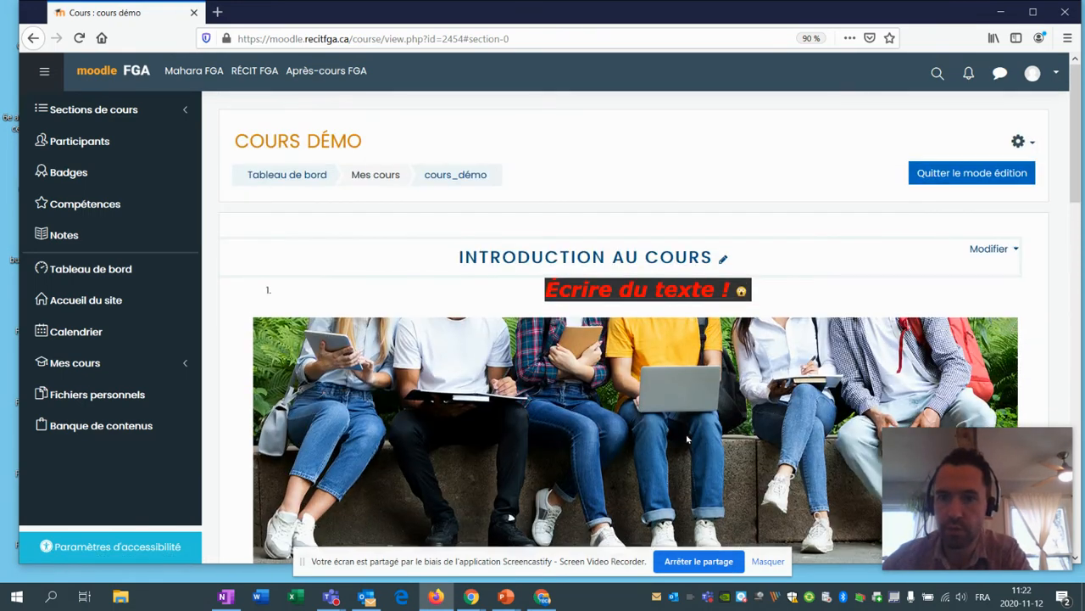
Reopen the Introduction au cours section for editing and place the text cursor after the video link.
left_click(989, 248)
left_click(943, 271)
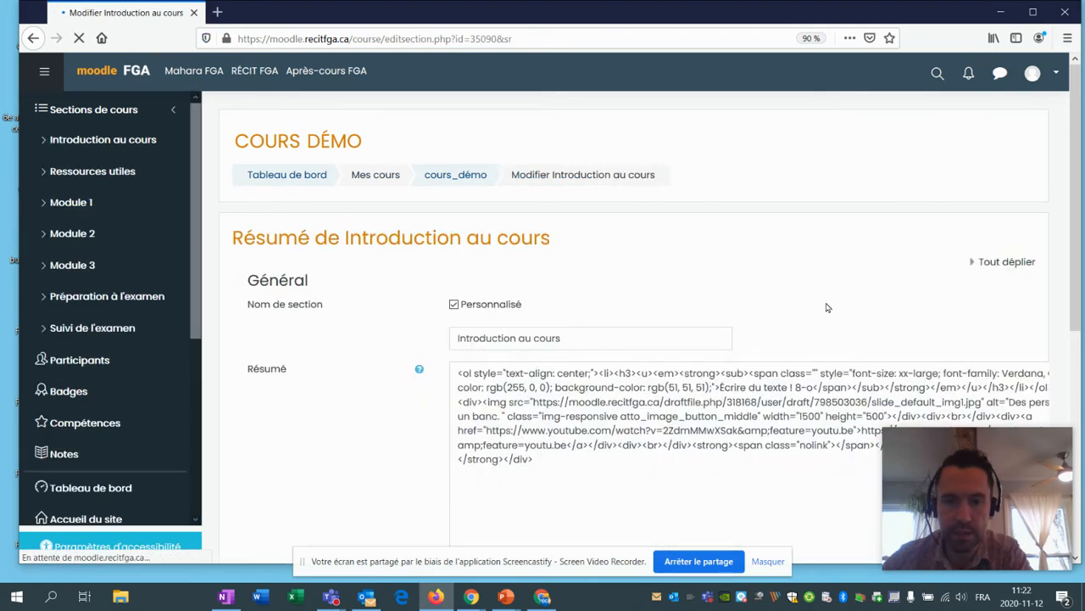
scroll(559, 375, "down", 2)
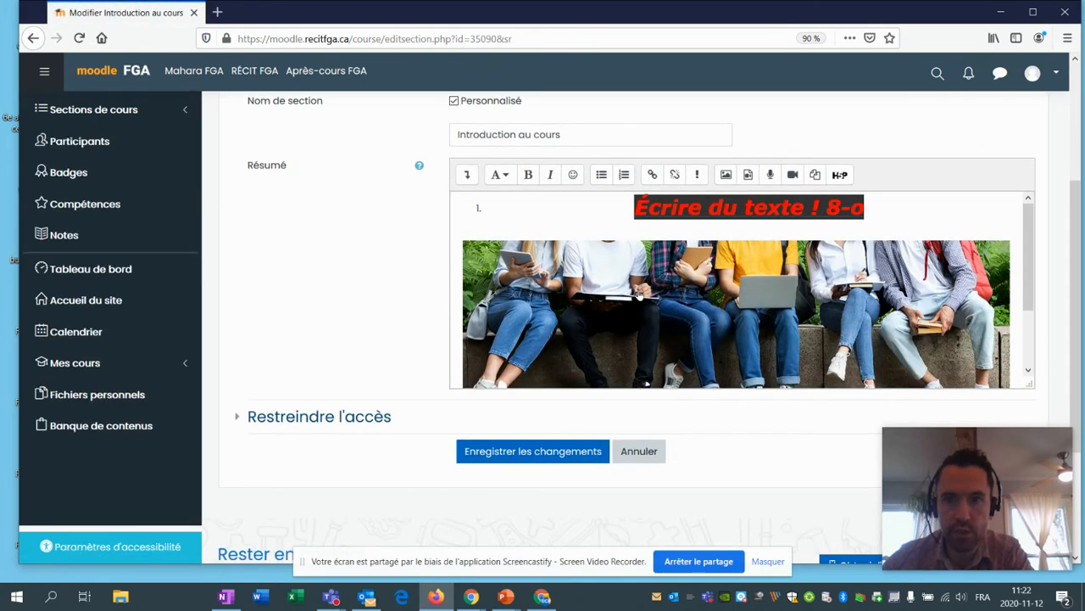
scroll(571, 307, "down", 3)
left_click(825, 231)
scroll(725, 279, "up", 3)
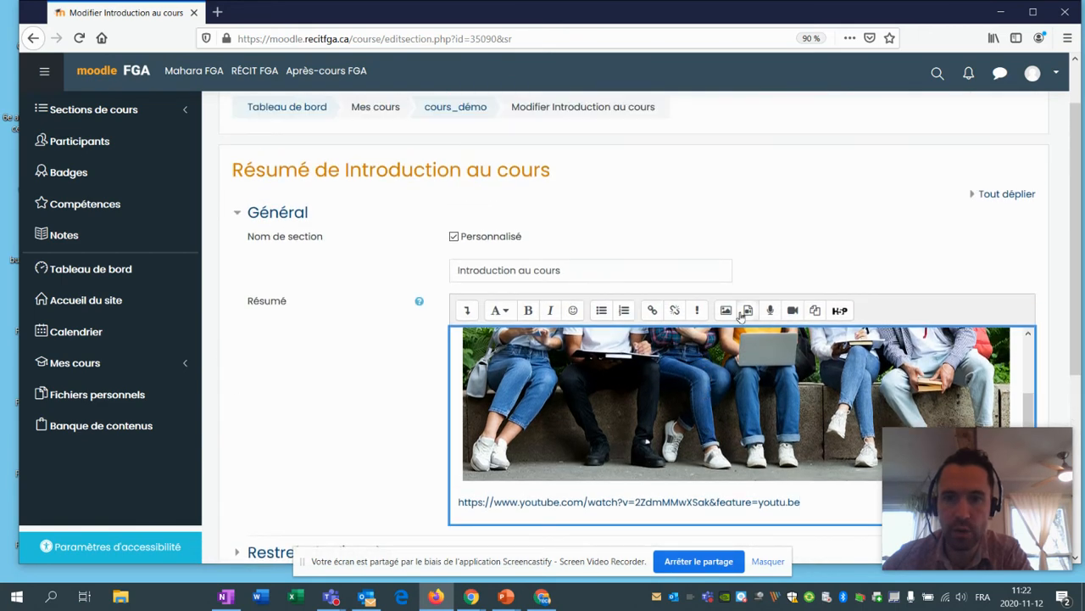
Check the media insertion dialog without inserting anything, and look over the summary's heading, image and video link.
left_click(747, 312)
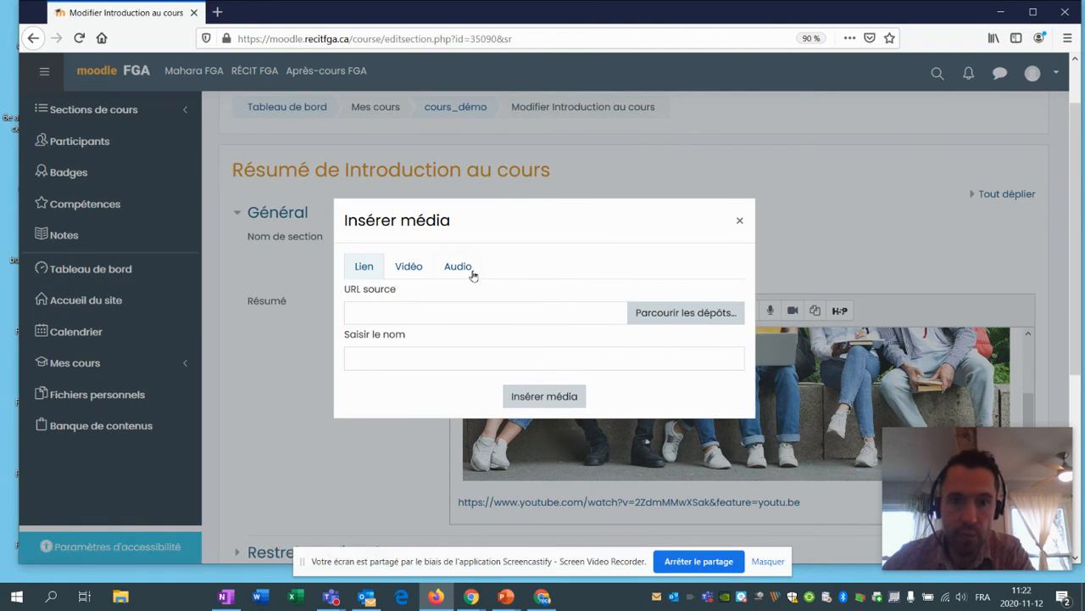
left_click(739, 220)
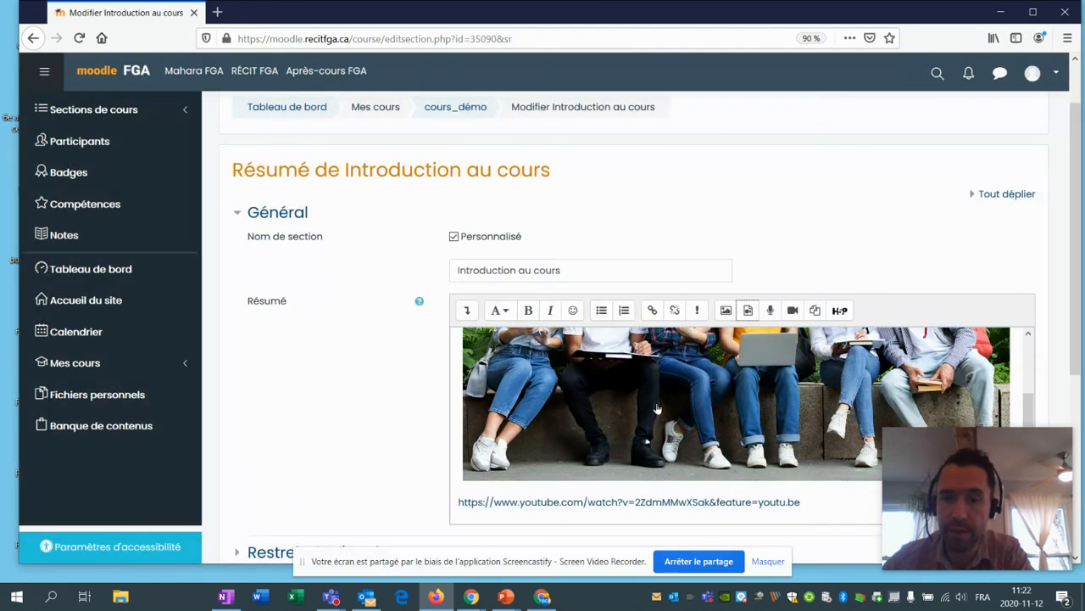
scroll(472, 379, "down", 3)
scroll(549, 315, "up", 2)
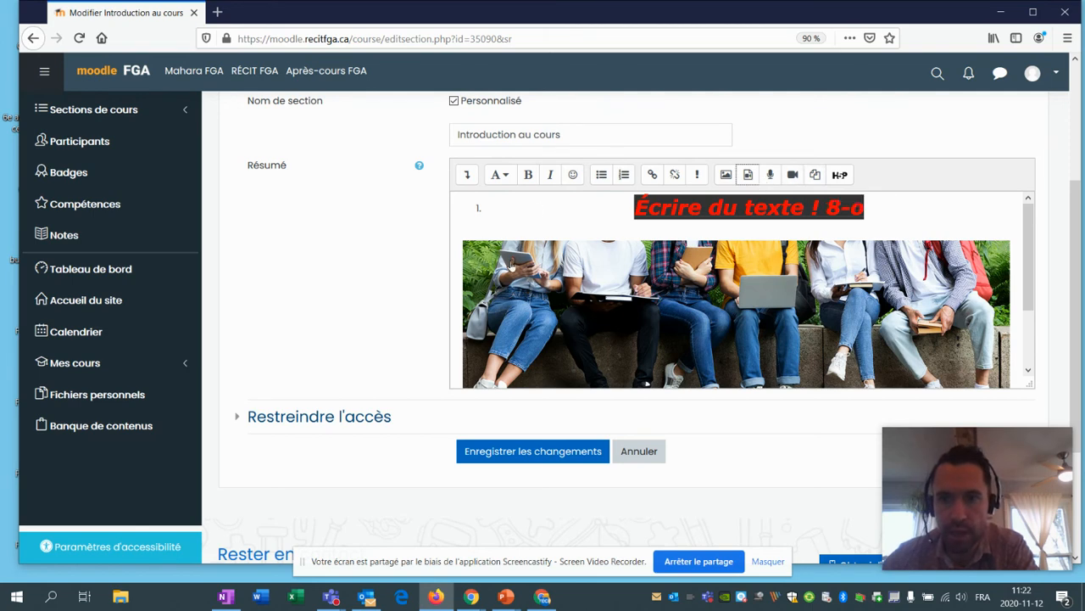
scroll(618, 312, "down", 2)
left_click(840, 371)
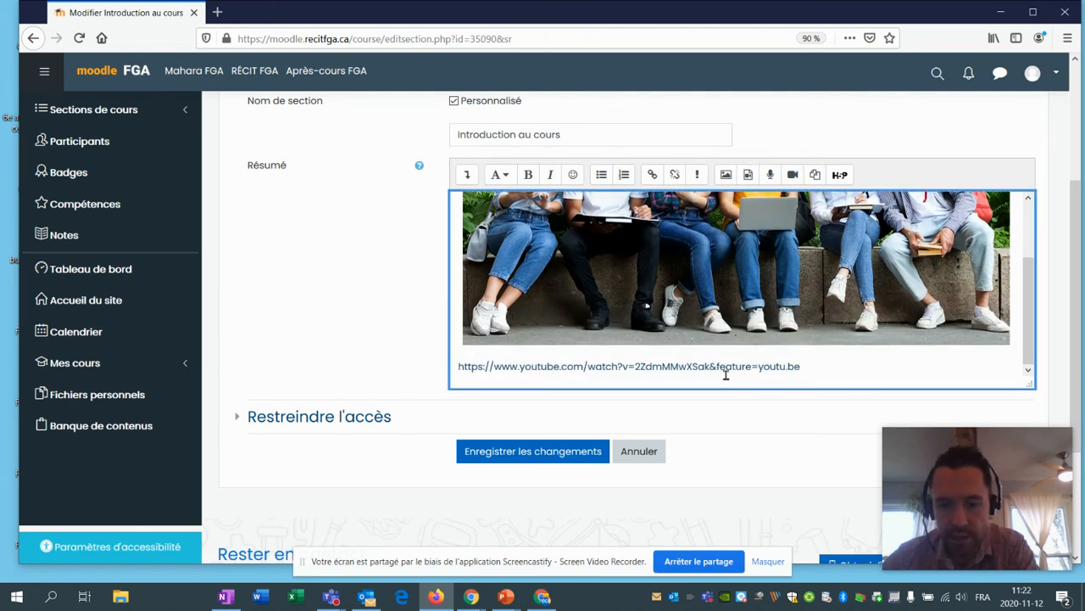
scroll(702, 274, "up", 5)
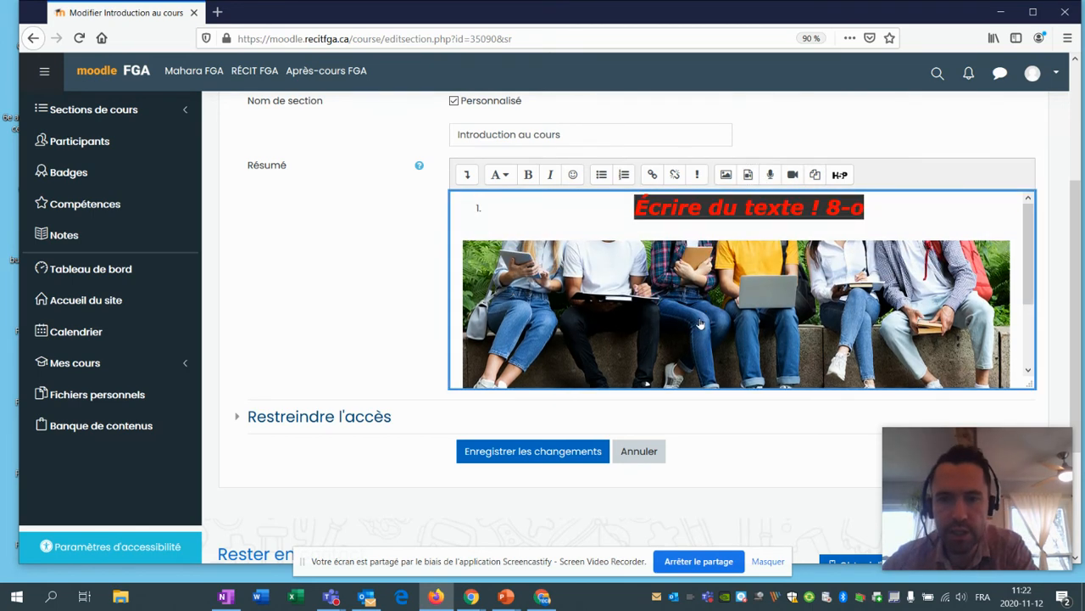
scroll(814, 371, "down", 3)
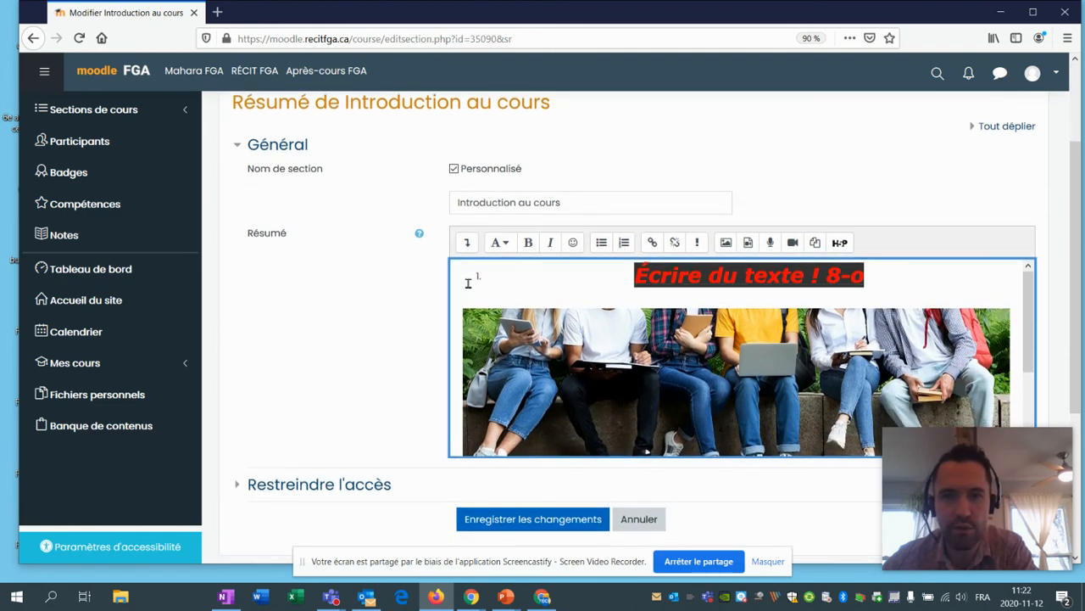
scroll(939, 290, "down", 5)
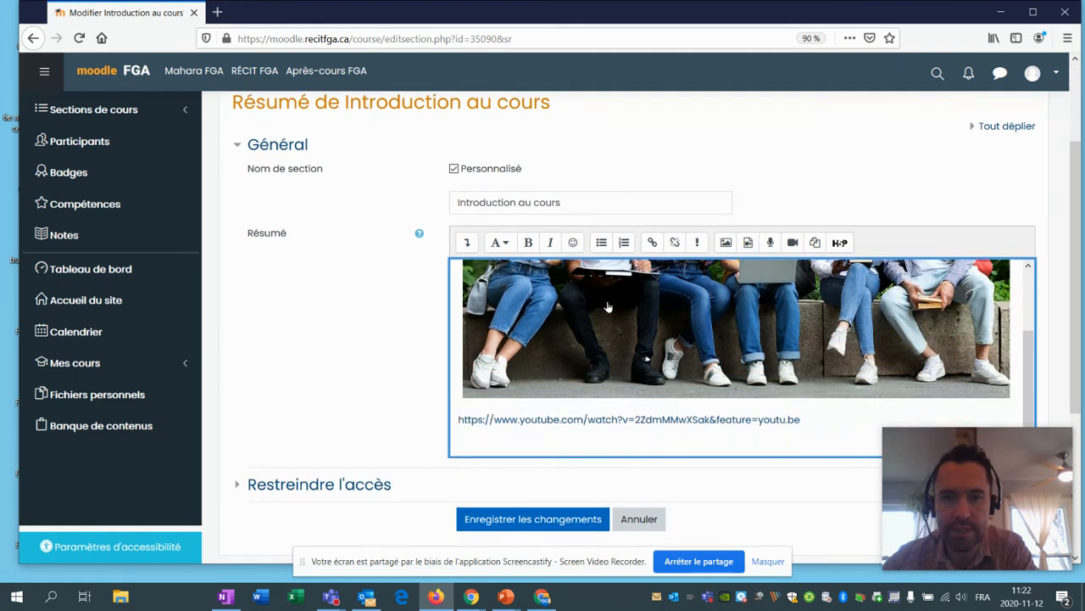
scroll(667, 255, "up", 4)
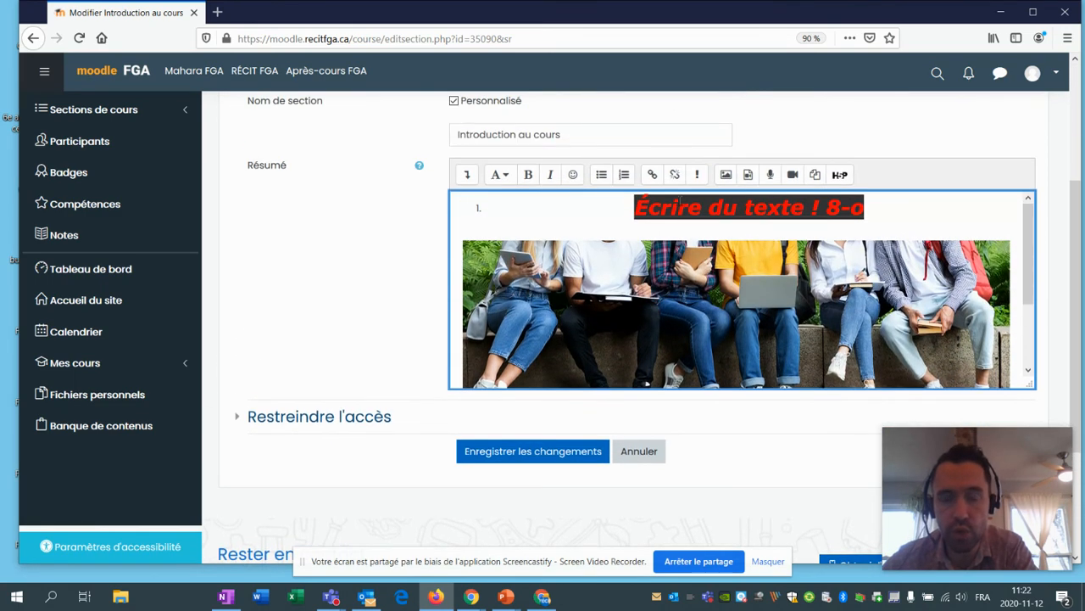
scroll(679, 212, "down", 3)
scroll(669, 273, "up", 3)
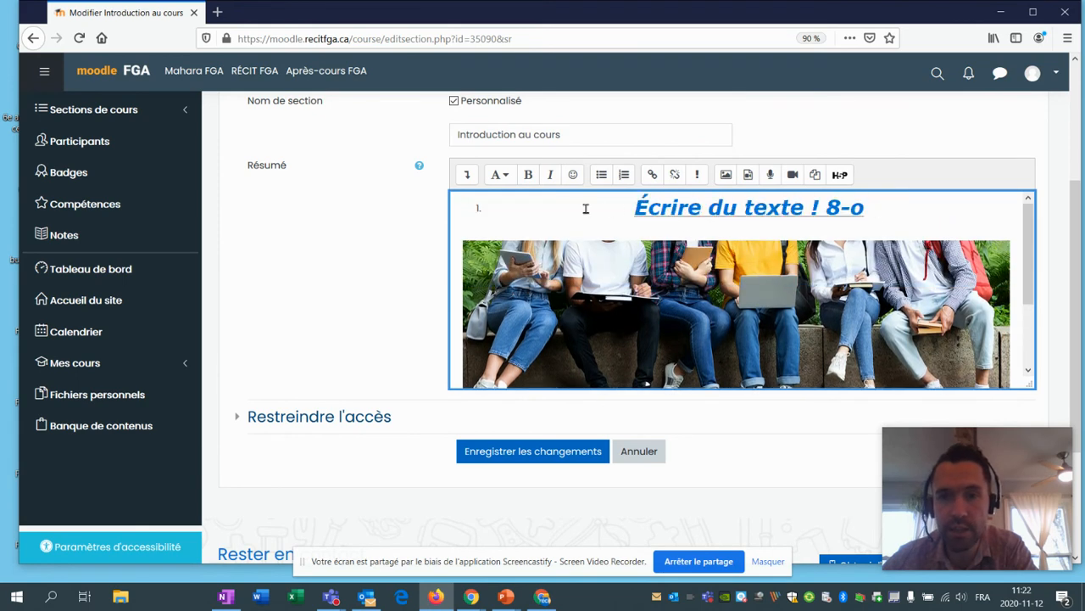
left_click(652, 175)
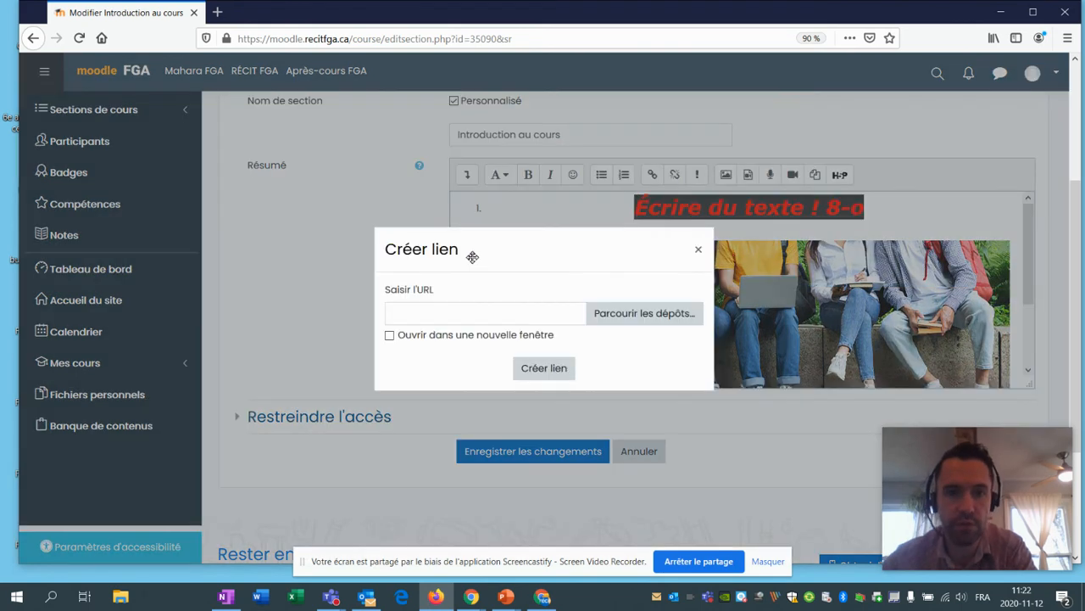
left_click(441, 314)
type("www.google.com")
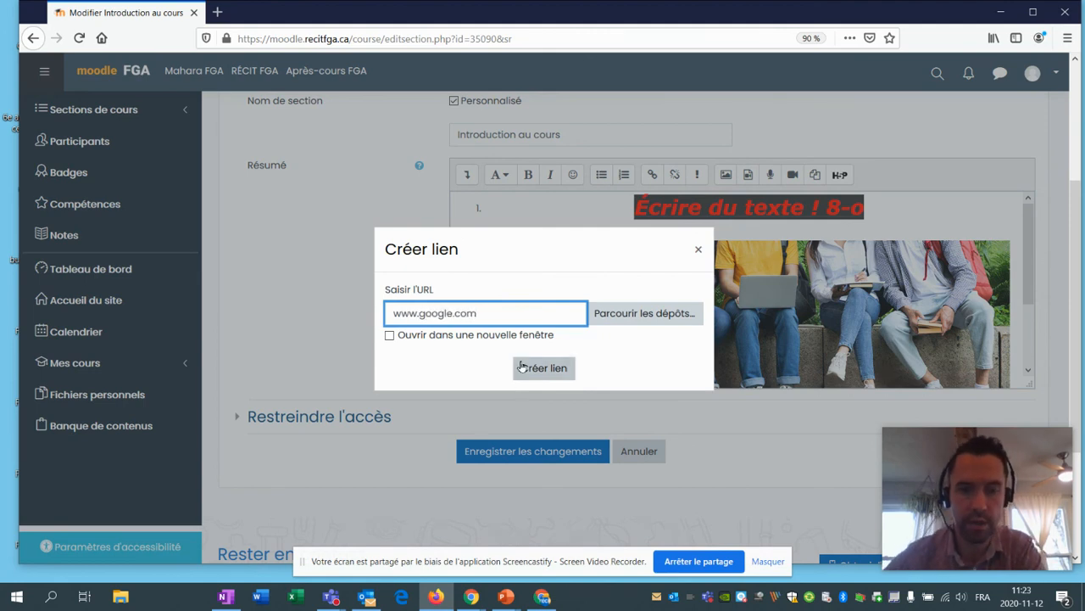
left_click(535, 371)
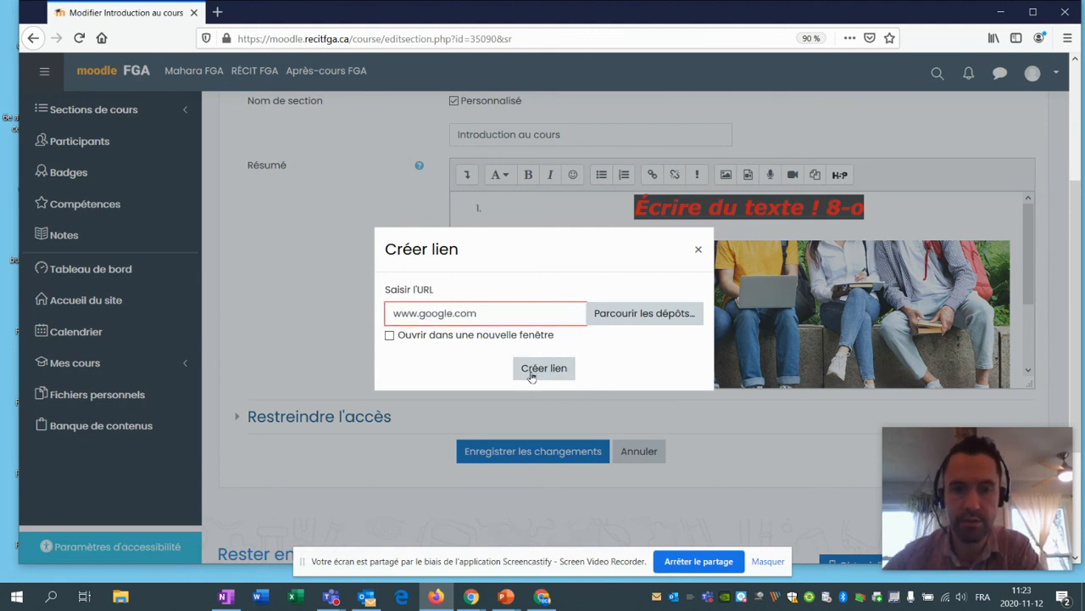
left_click(523, 454)
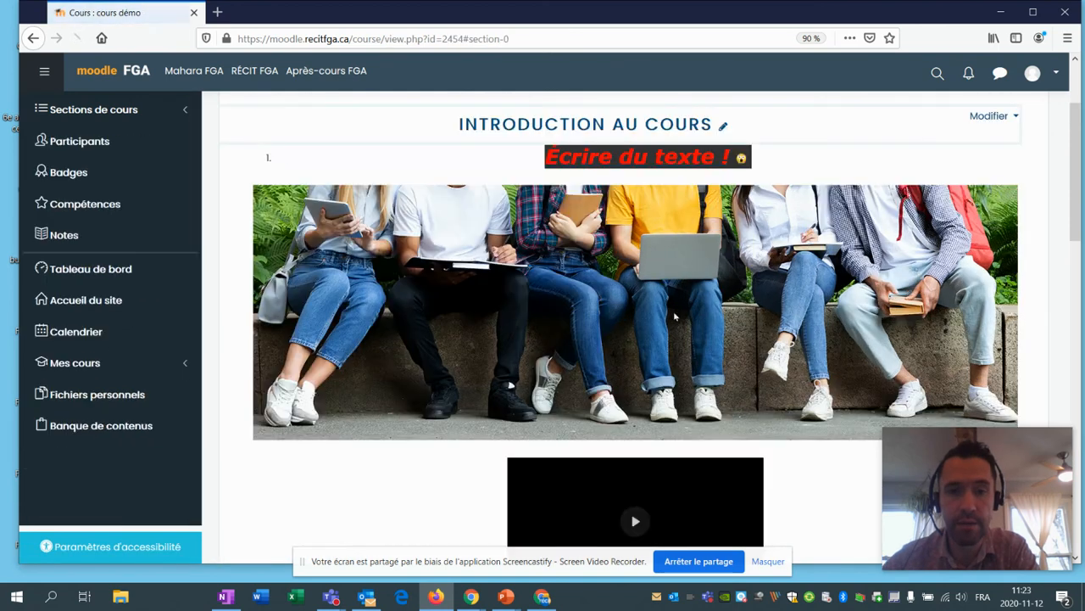
Examine the saved Introduction au cours section on the course page, checking the linked heading, the image and the embedded video.
scroll(729, 277, "down", 3)
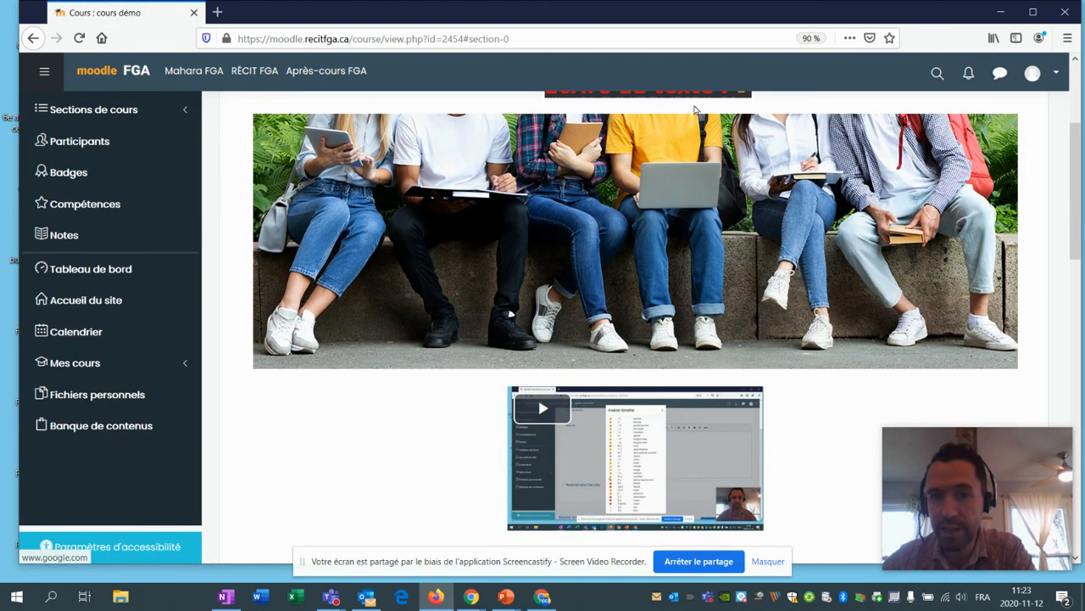
scroll(646, 287, "up", 1)
scroll(646, 287, "up", 1)
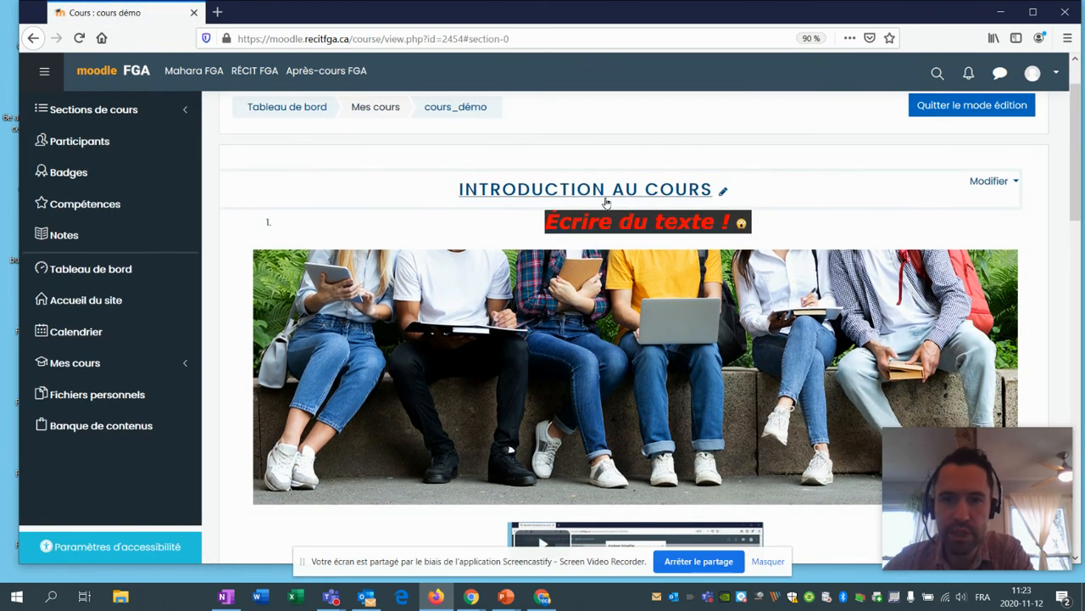
scroll(623, 123, "down", 3)
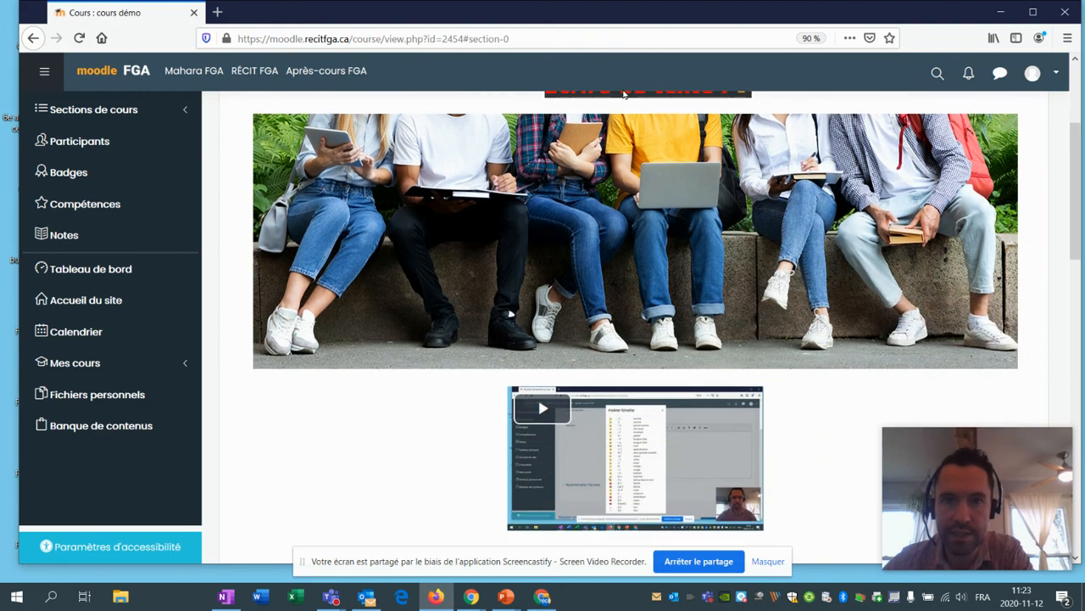
scroll(566, 236, "down", 2)
scroll(588, 331, "up", 2)
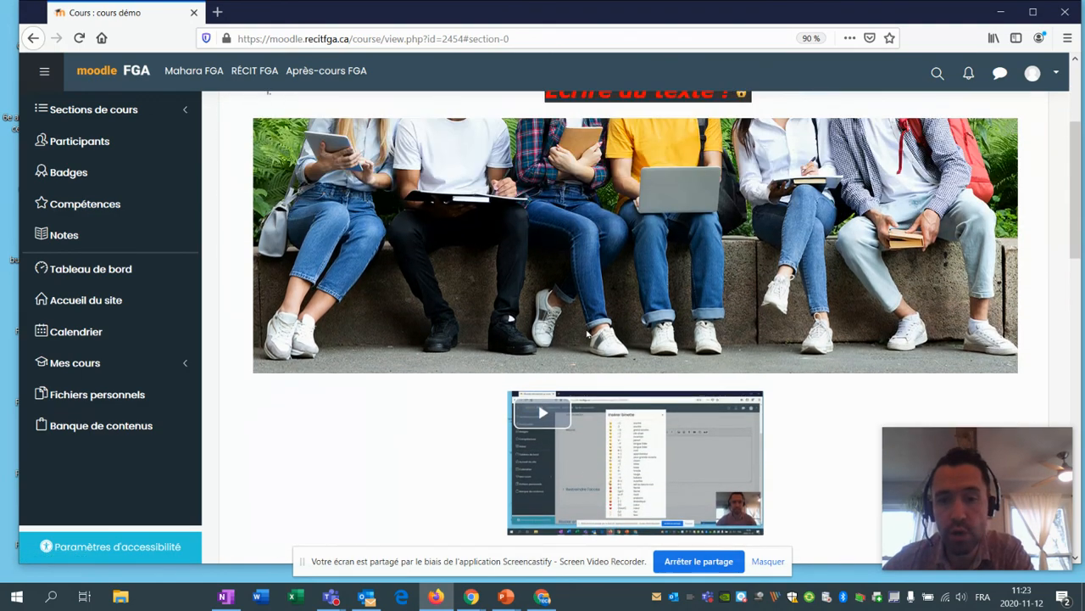
scroll(588, 334, "up", 1)
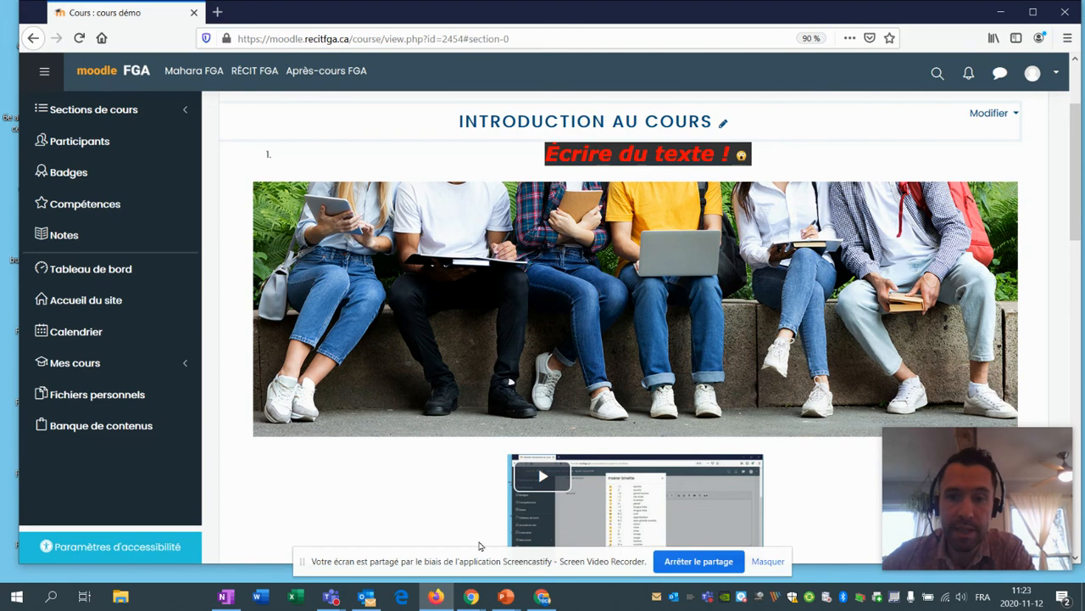